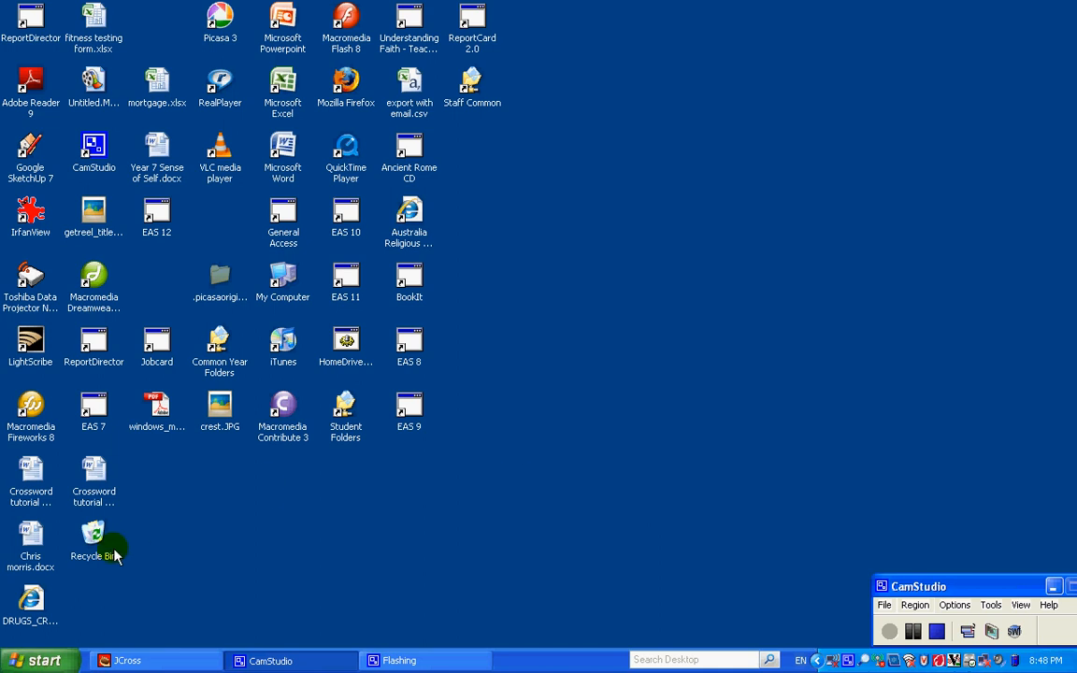
Launch JCross from the HotPotatoes 6 program group
{"action": "left_click", "coordinate": [42, 661]}
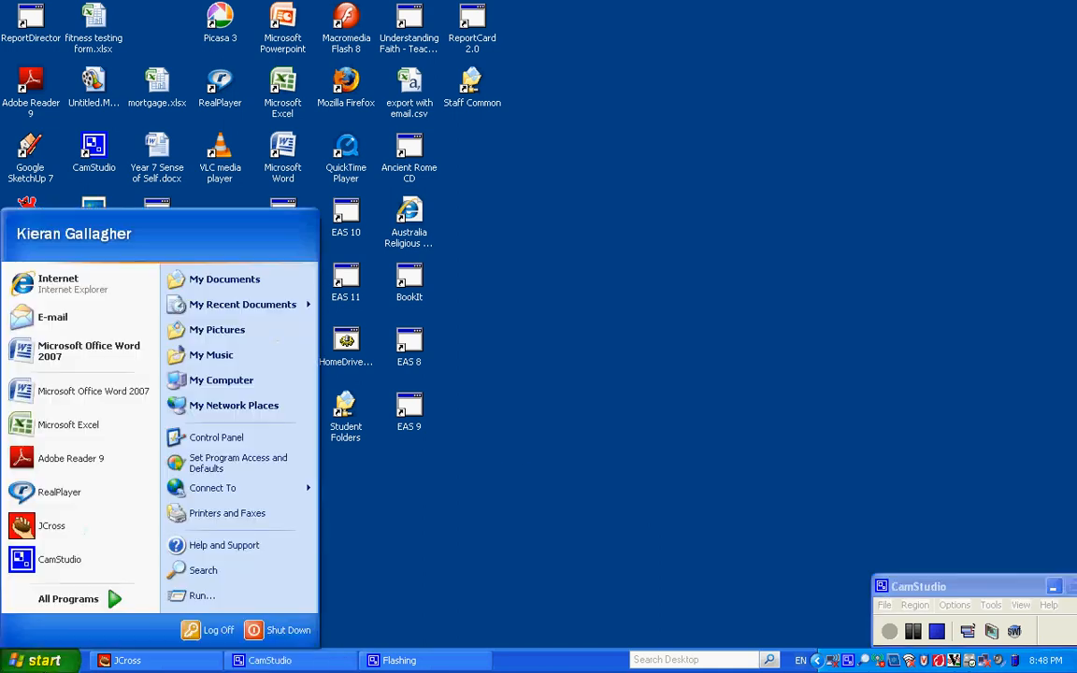
{"action": "left_click", "coordinate": [72, 599]}
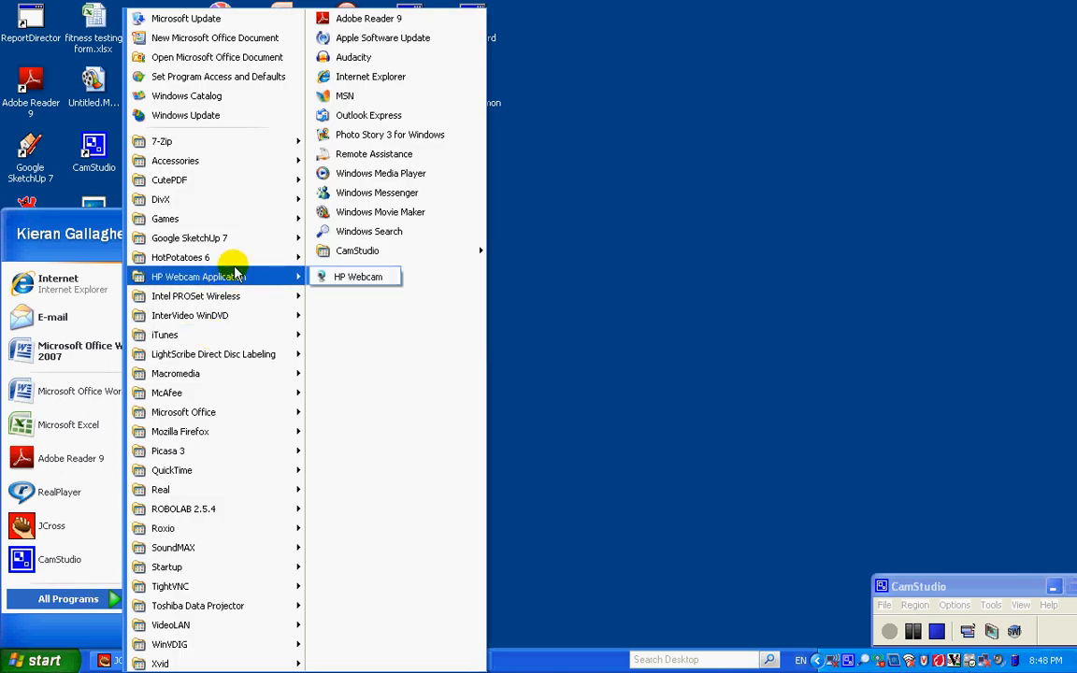
{"action": "mouse_move", "coordinate": [240, 266]}
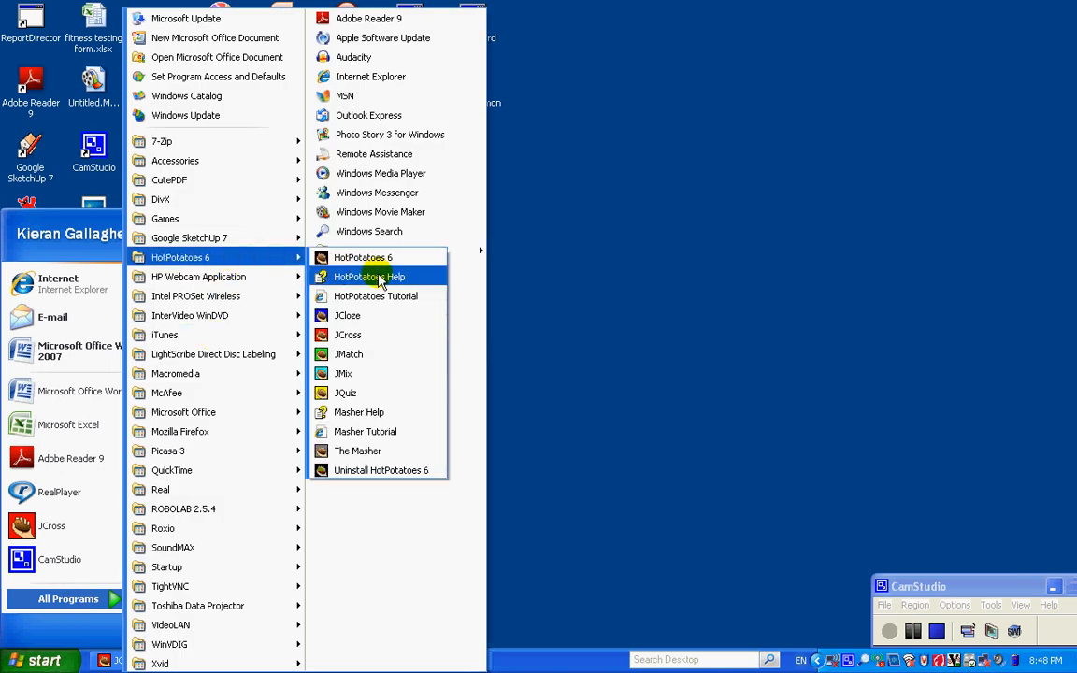
{"action": "left_click", "coordinate": [379, 345]}
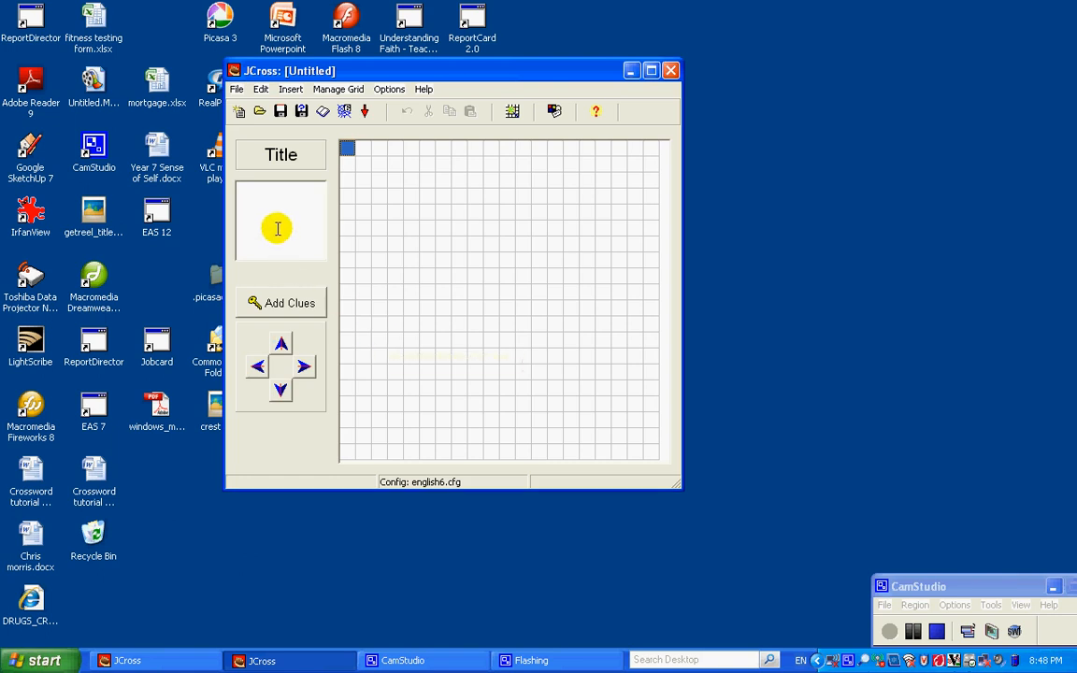
Title the new crossword "Drugs are bad, okay"
{"action": "type", "text": "Drugs"}
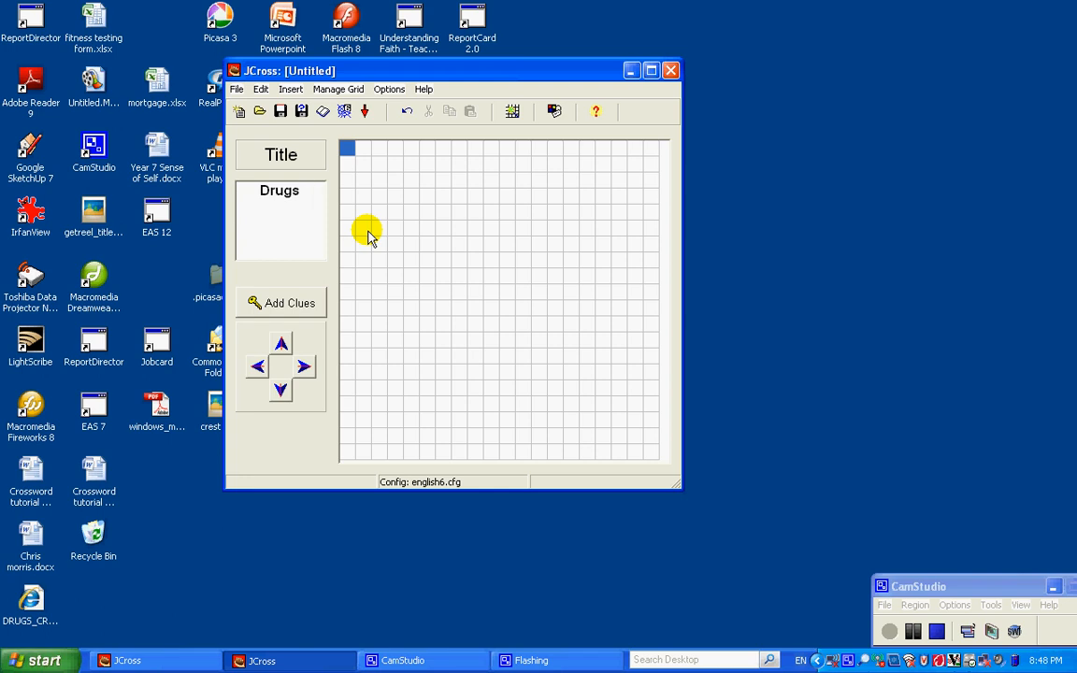
{"action": "type", "text": " are bad"}
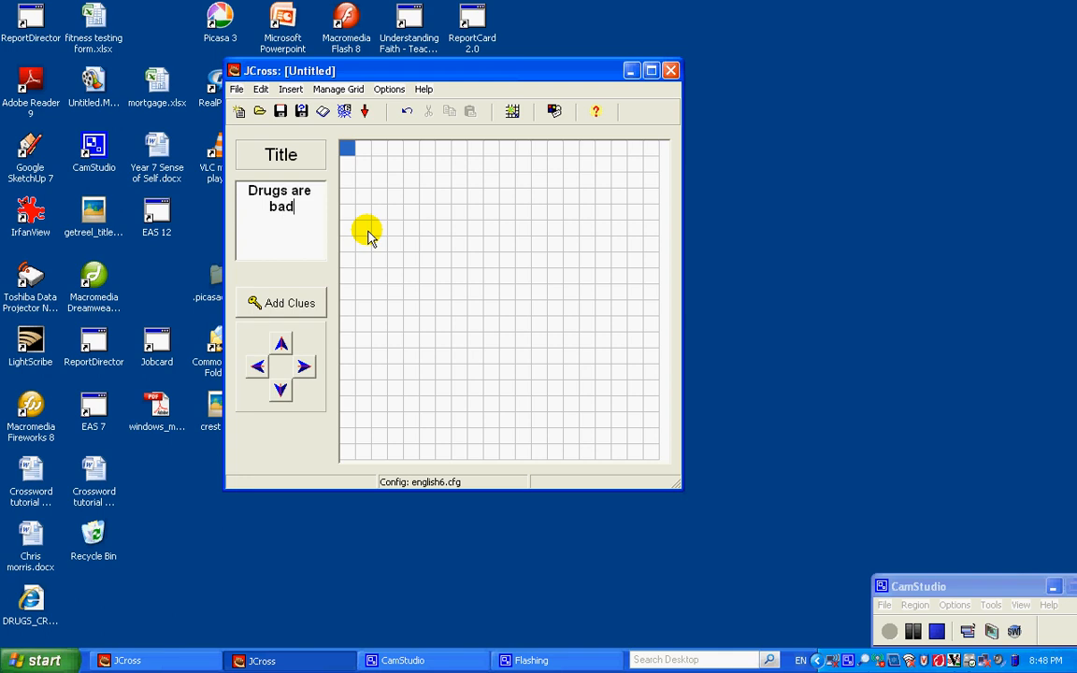
{"action": "type", "text": ", okay"}
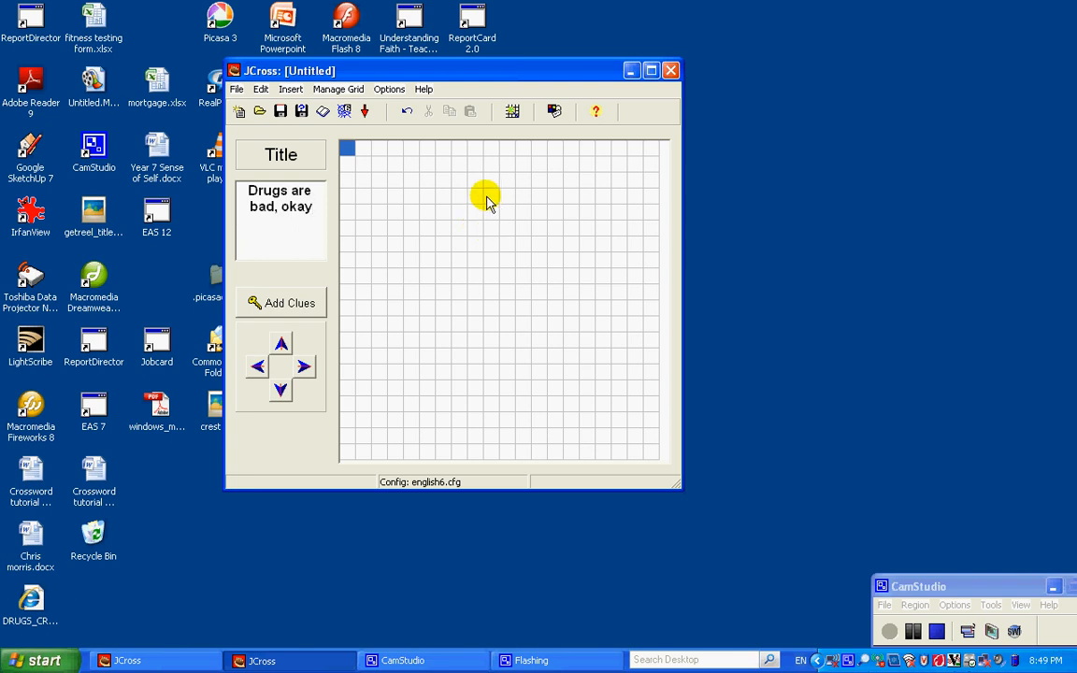
Start automatic grid creation and list the words alcohol, drugs, poison, depressant and bingedrinking on separate lines
{"action": "left_click", "coordinate": [513, 110]}
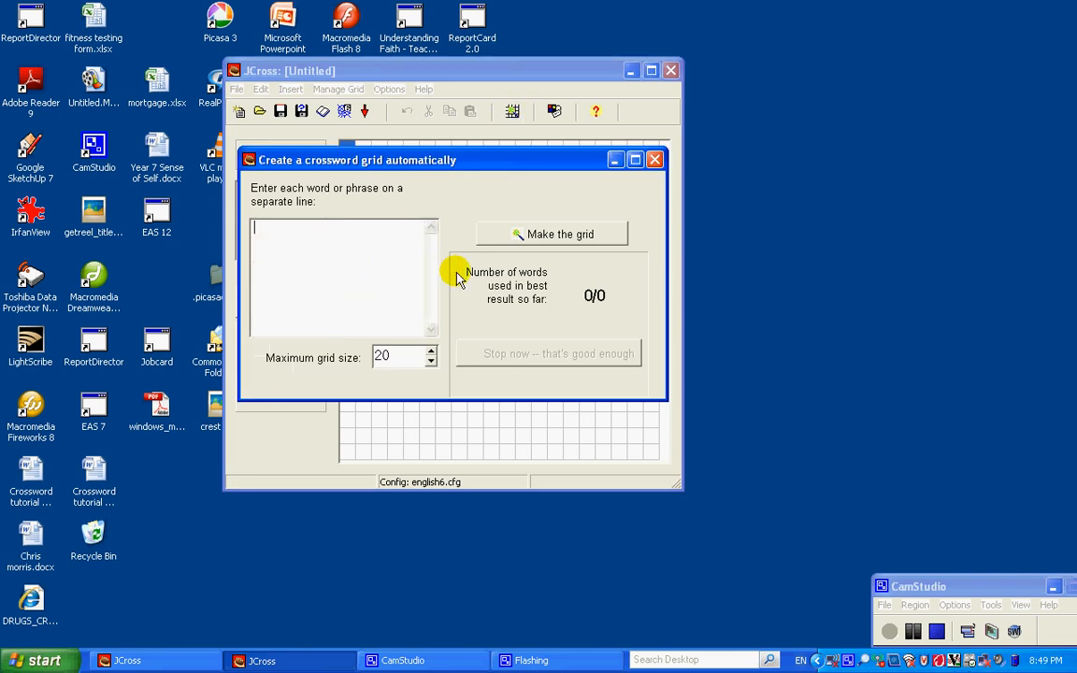
{"action": "type", "text": "alcohol"}
{"action": "key", "text": "Return"}
{"action": "type", "text": "drugs"}
{"action": "key", "text": "Return"}
{"action": "type", "text": "poison depr"}
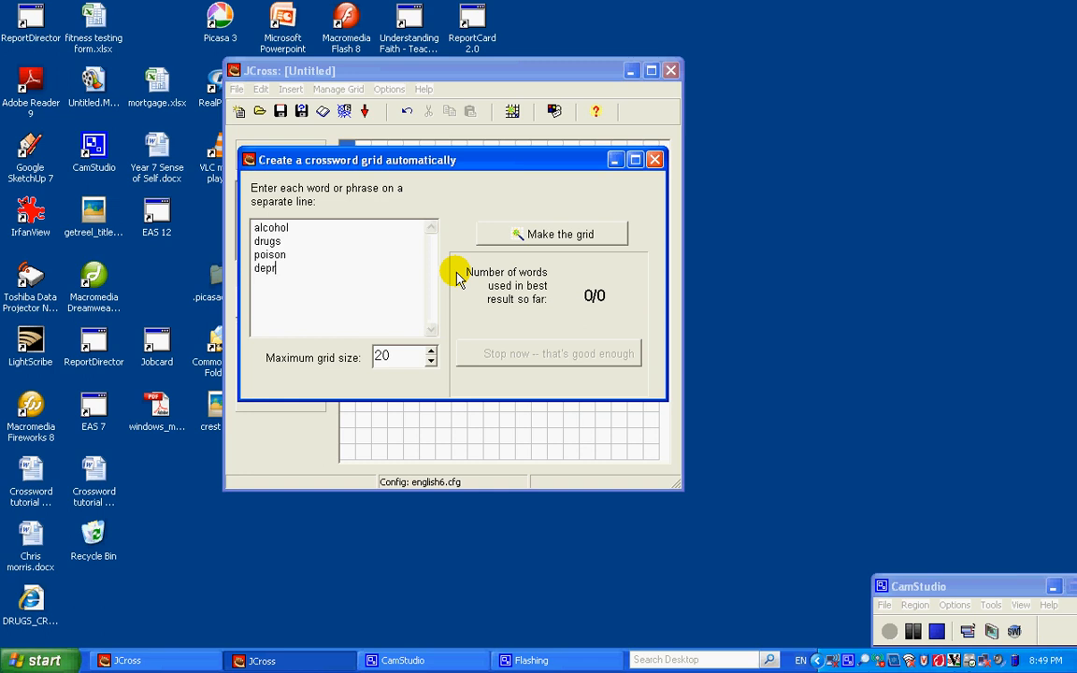
{"action": "type", "text": "essant"}
{"action": "key", "text": "Return"}
{"action": "type", "text": "bingedrinking"}
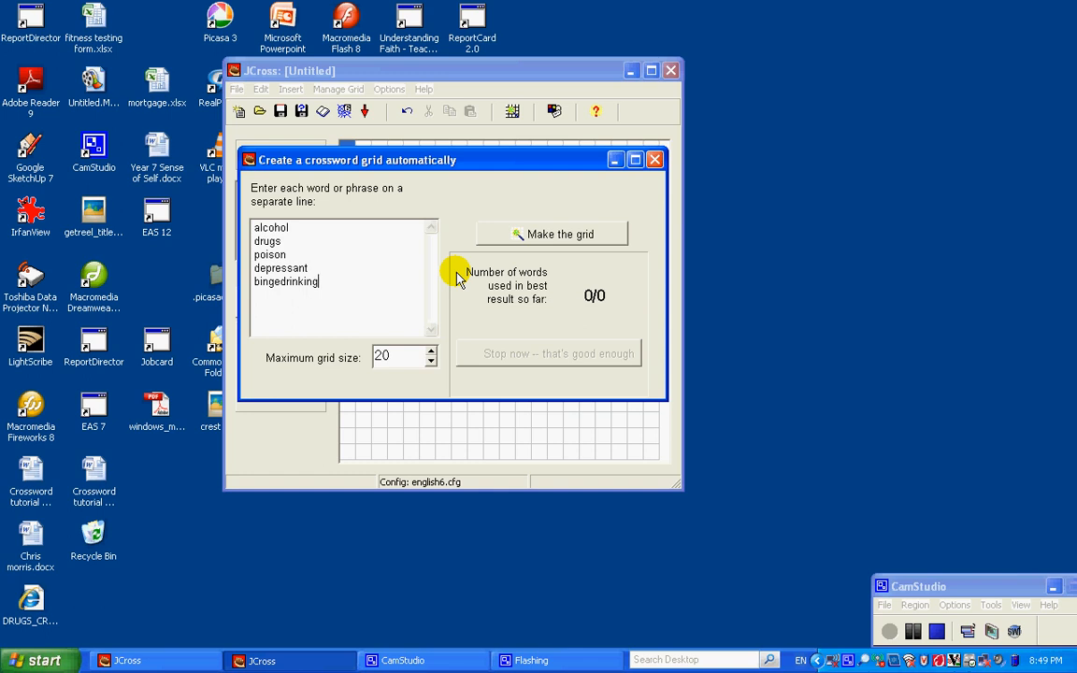
Set the maximum grid size to 20 and generate the crossword grid from the word list
{"action": "left_click", "coordinate": [431, 363]}
{"action": "left_click", "coordinate": [431, 363]}
{"action": "left_click", "coordinate": [431, 363]}
{"action": "left_click", "coordinate": [431, 352]}
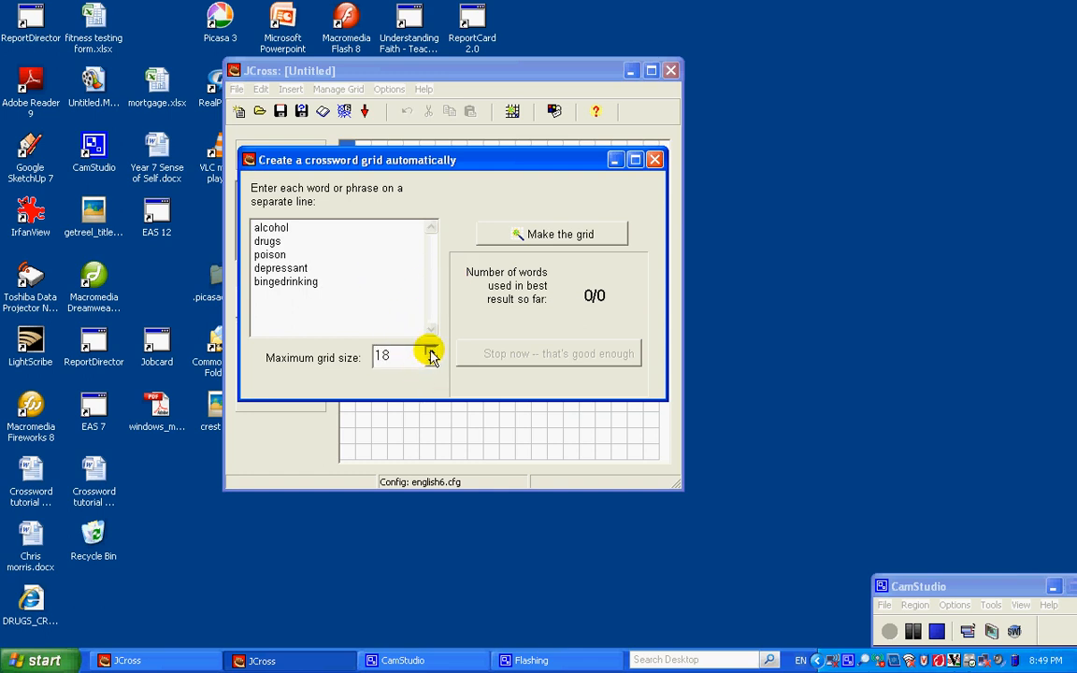
{"action": "left_click", "coordinate": [431, 351]}
{"action": "left_click", "coordinate": [431, 351]}
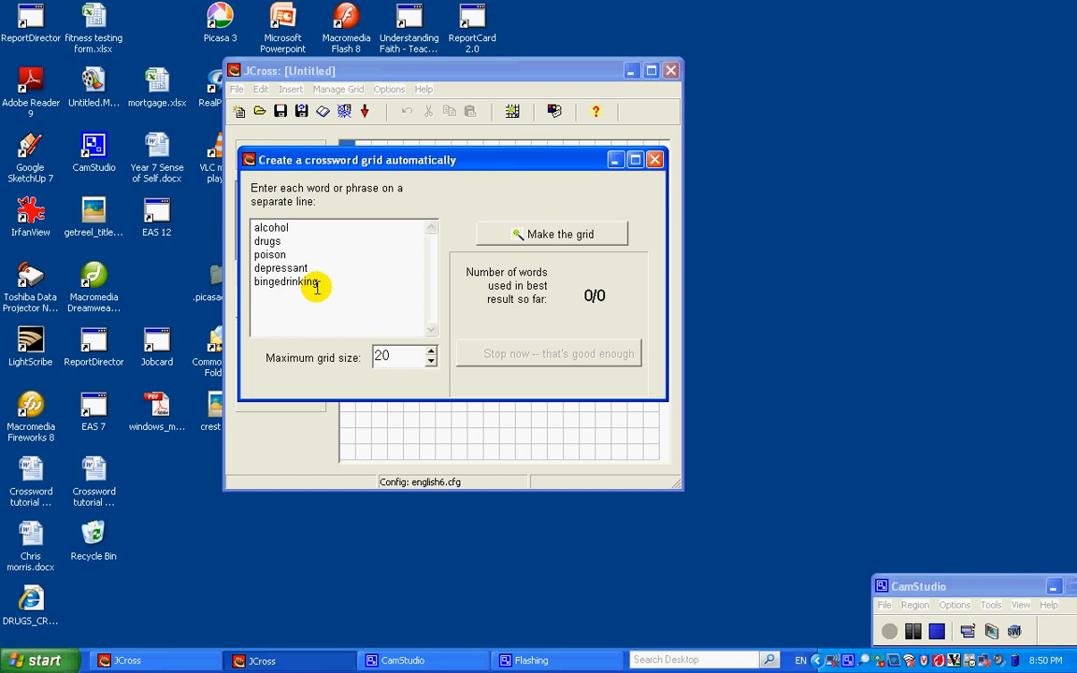
{"action": "left_click", "coordinate": [523, 234]}
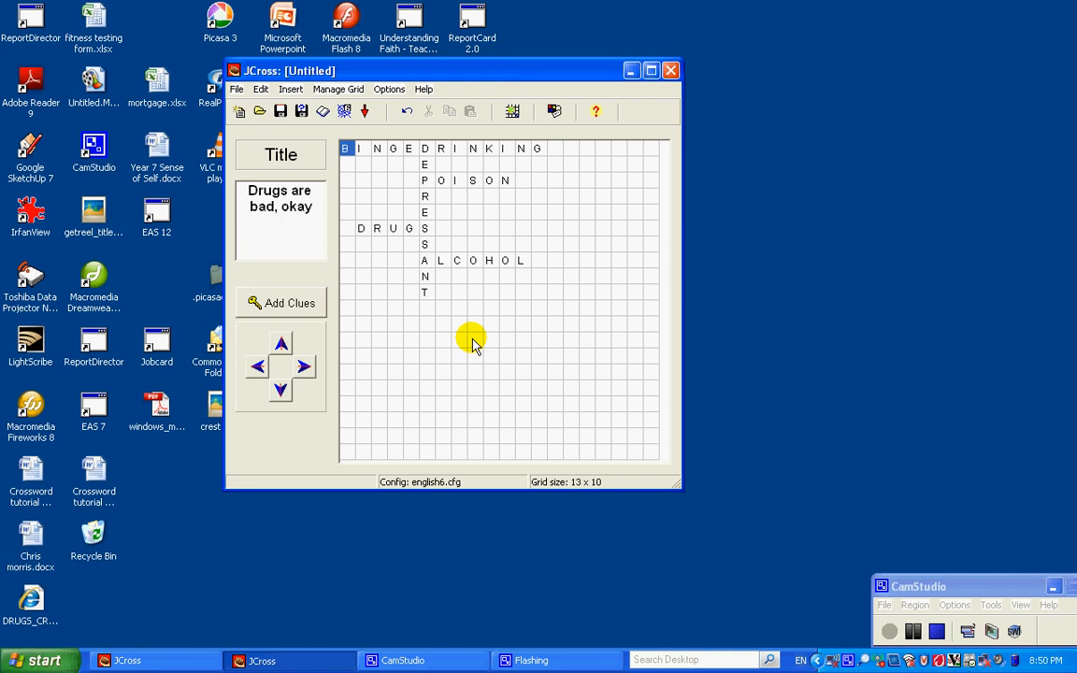
View the clue editor for the new grid, selecting BINGEDRINKING, and close it without entering a clue
{"action": "left_click", "coordinate": [289, 308]}
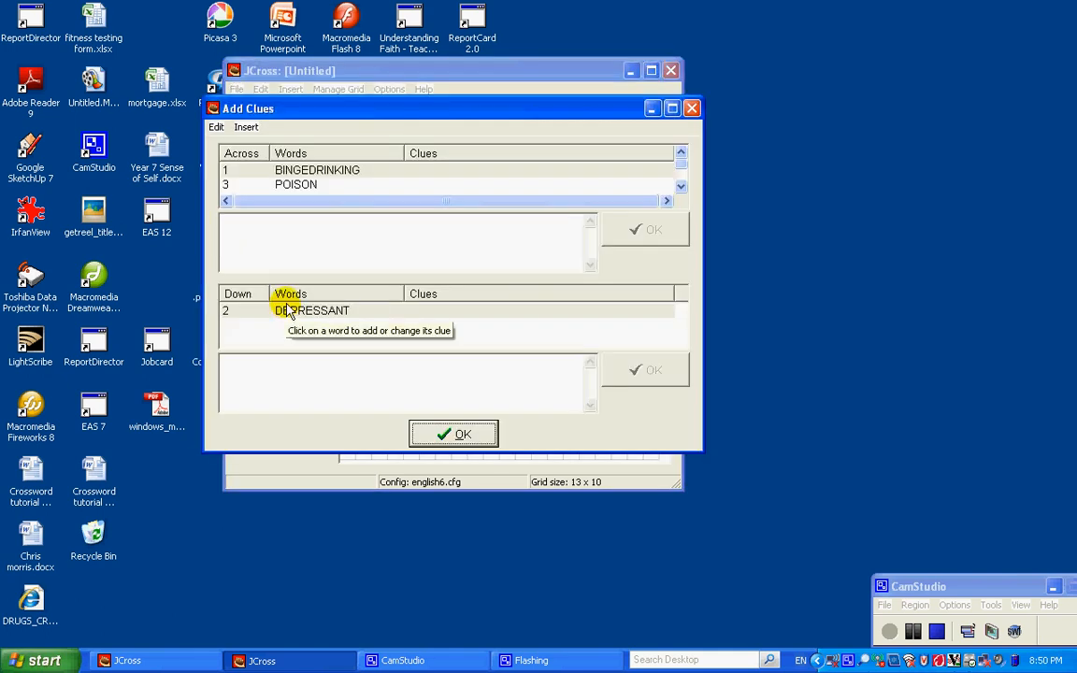
{"action": "left_click", "coordinate": [306, 171]}
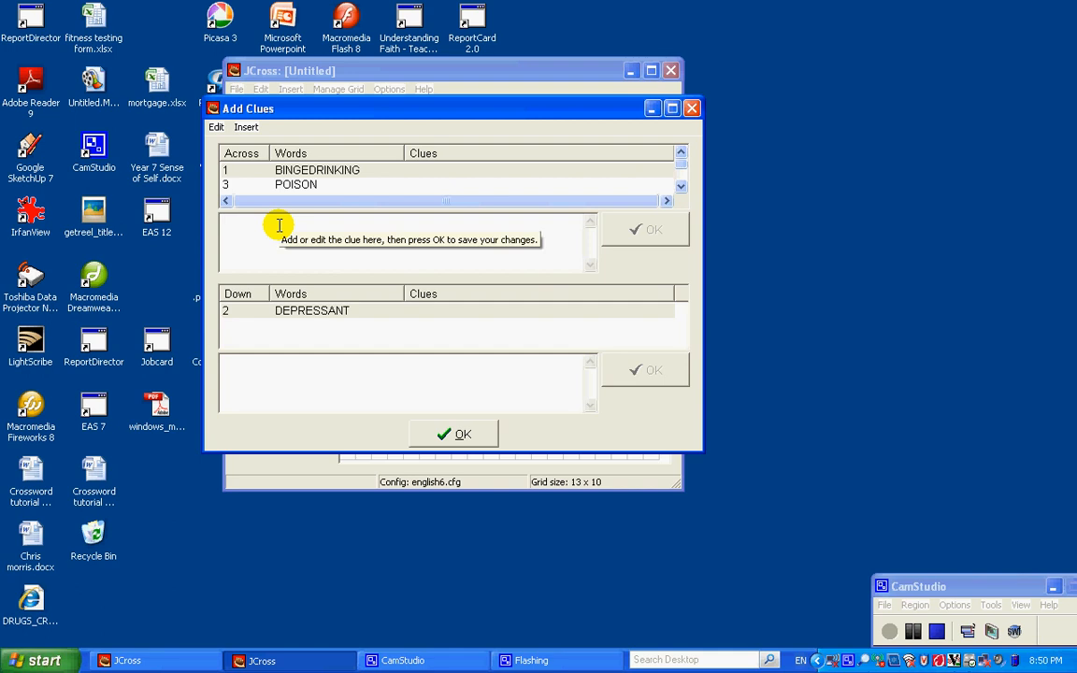
{"action": "left_click", "coordinate": [438, 433]}
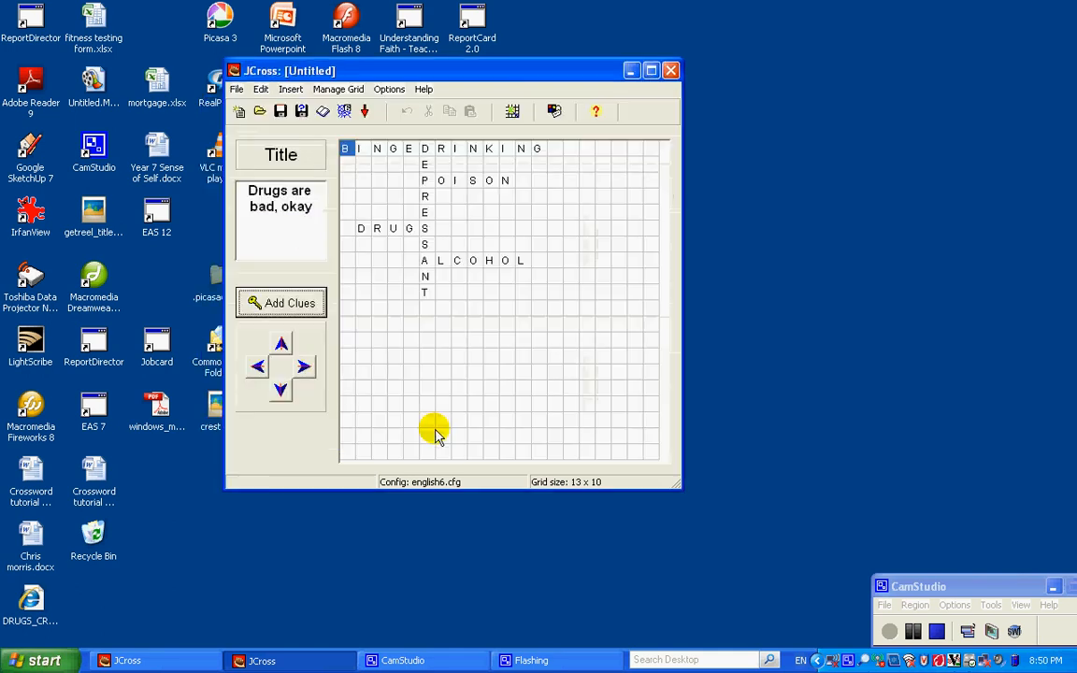
Minimise the untitled crossword, switch to the saved "Drugs are bad, okay?" crossword and open its clue editor
{"action": "left_click", "coordinate": [632, 72]}
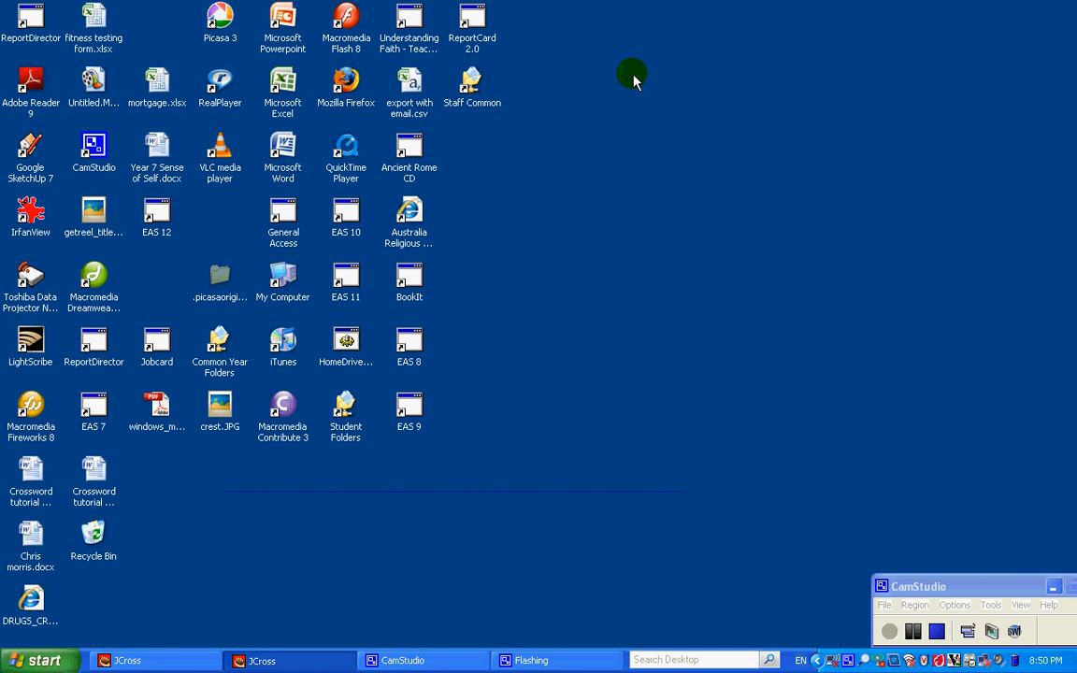
{"action": "left_click", "coordinate": [131, 660]}
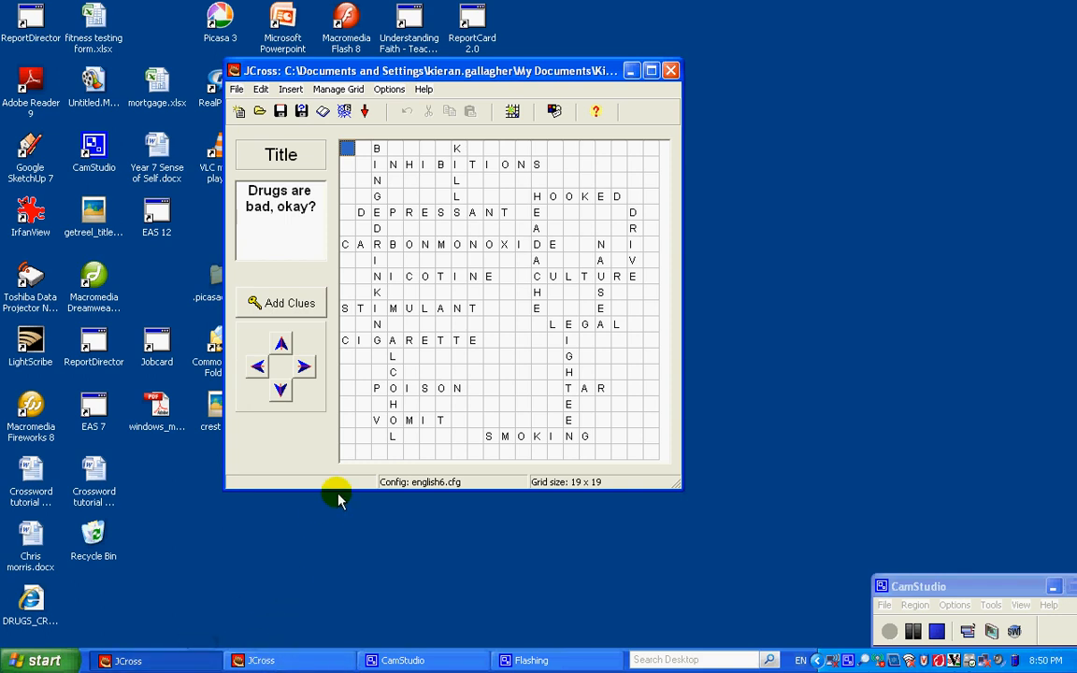
{"action": "left_click", "coordinate": [293, 301]}
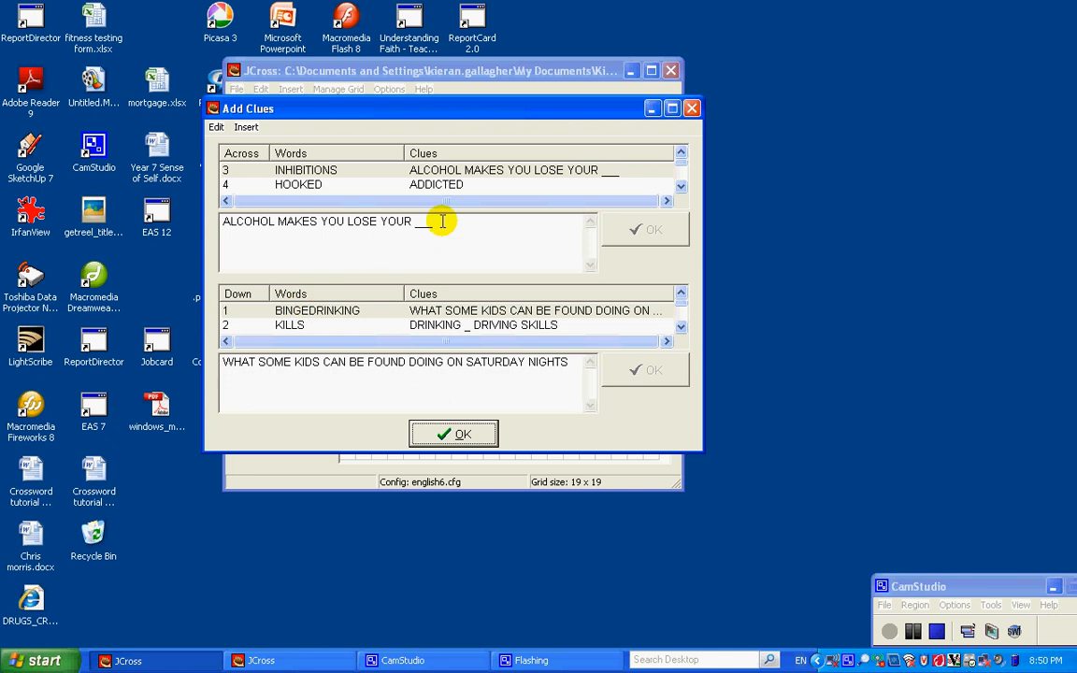
View the existing clues for the across words INHIBITIONS and HOOKED
{"action": "left_click", "coordinate": [337, 170]}
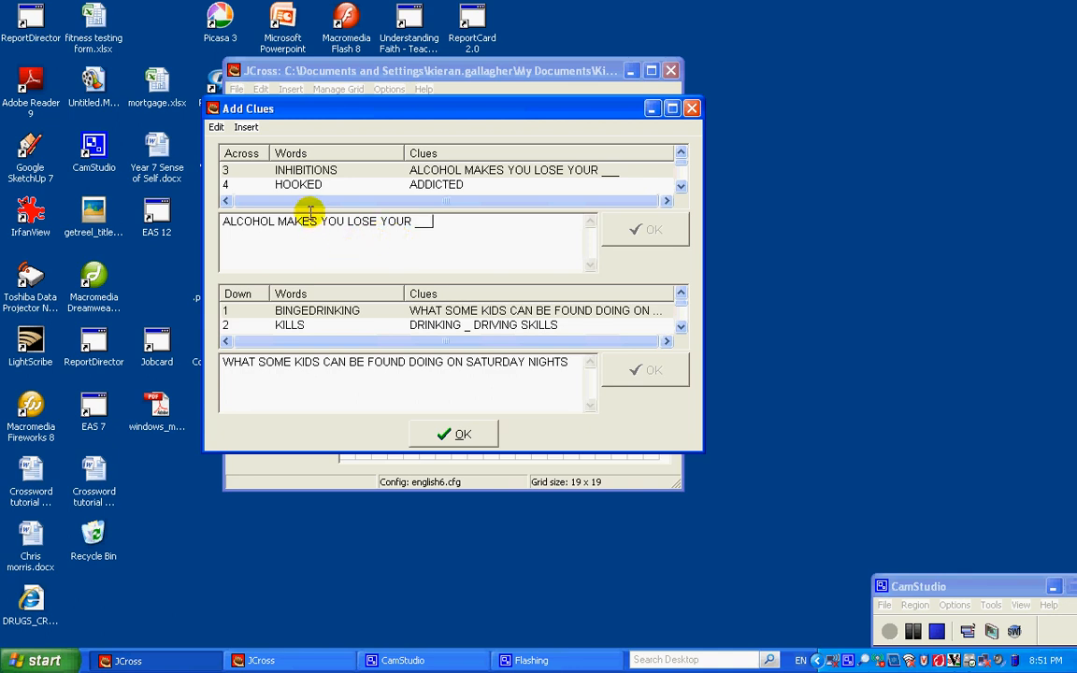
{"action": "left_click", "coordinate": [284, 186]}
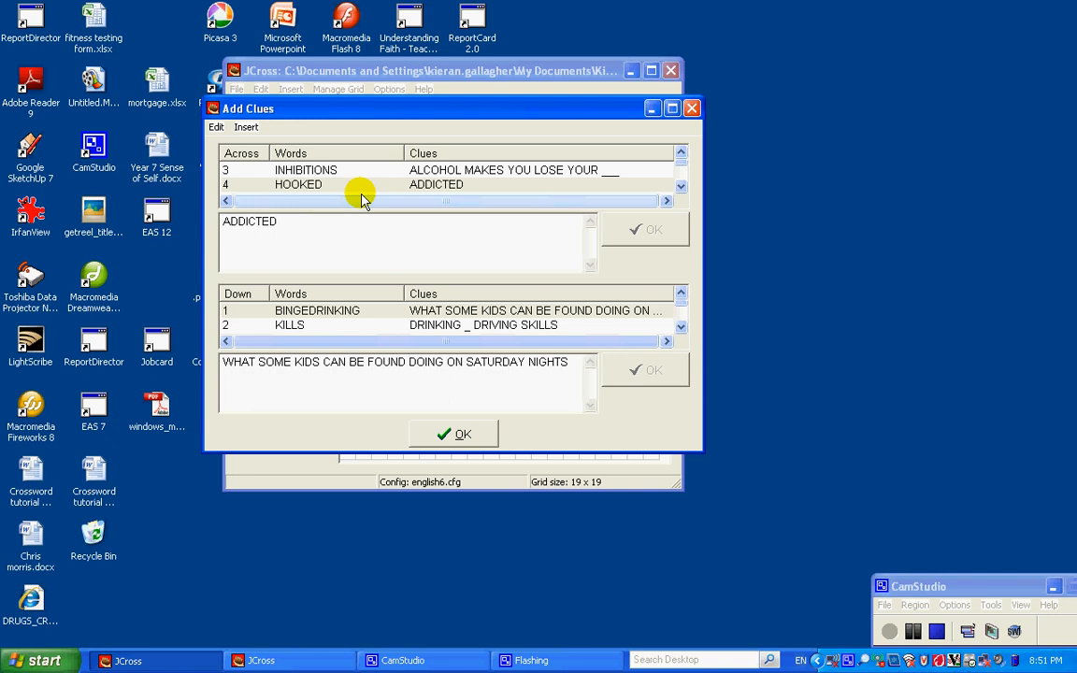
{"action": "left_click", "coordinate": [318, 232]}
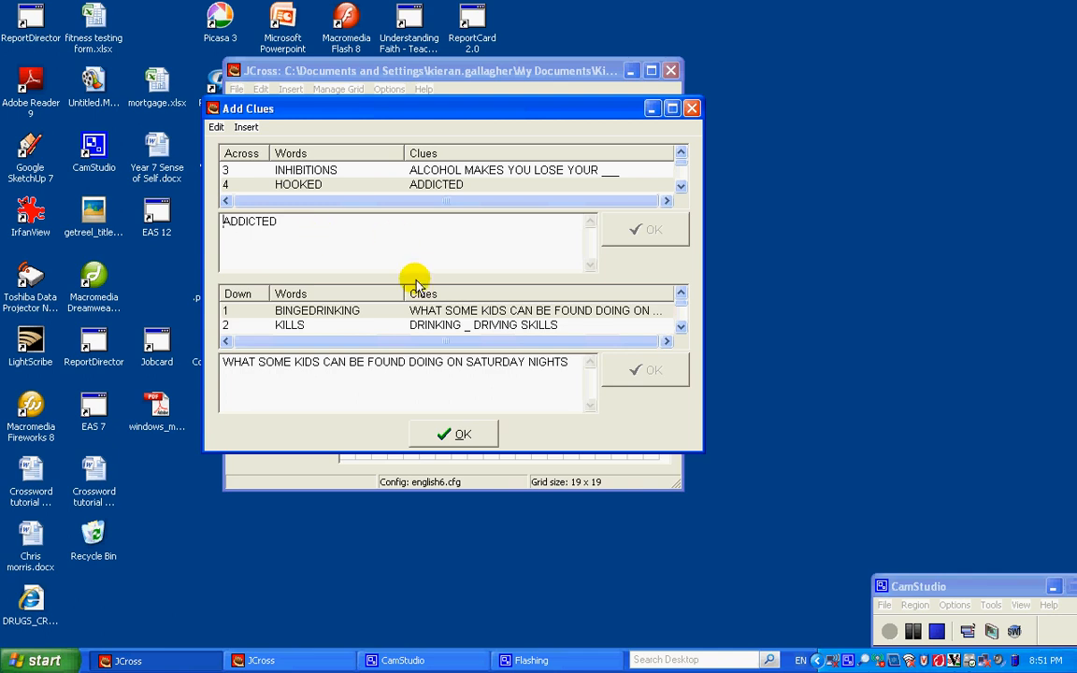
Examine the full clue for the across word CULTURE and close the clue editor
{"action": "left_click", "coordinate": [680, 187]}
{"action": "left_click", "coordinate": [680, 187]}
{"action": "left_click", "coordinate": [679, 187]}
{"action": "left_click", "coordinate": [679, 187]}
{"action": "left_click", "coordinate": [679, 187]}
{"action": "left_click", "coordinate": [680, 187]}
{"action": "left_click", "coordinate": [680, 187]}
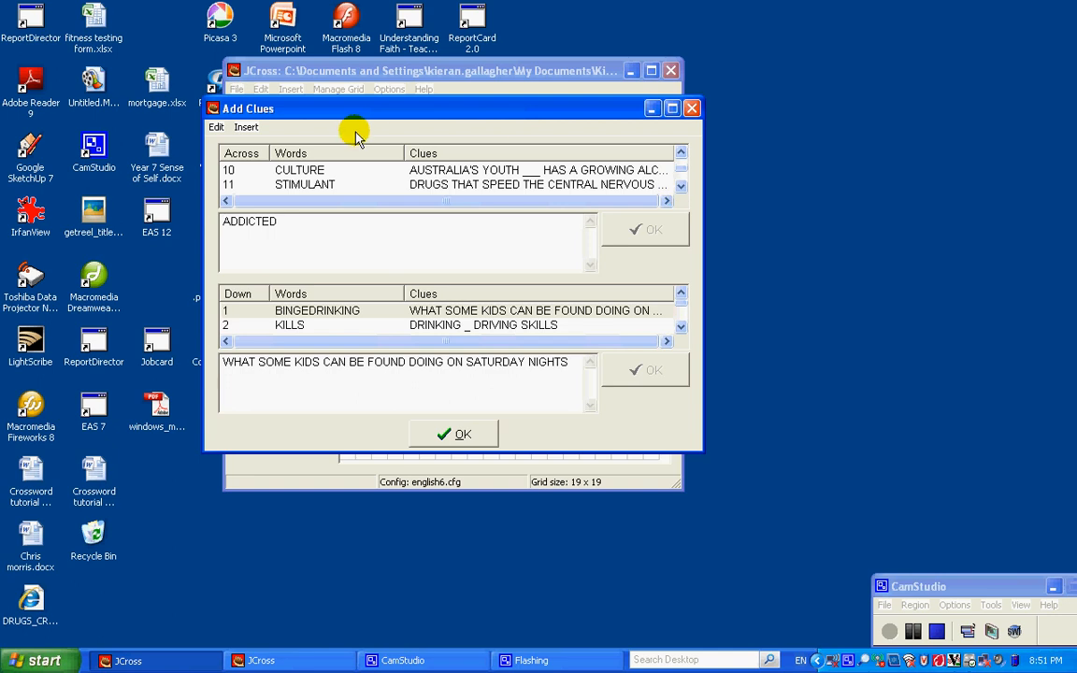
{"action": "left_click", "coordinate": [300, 170]}
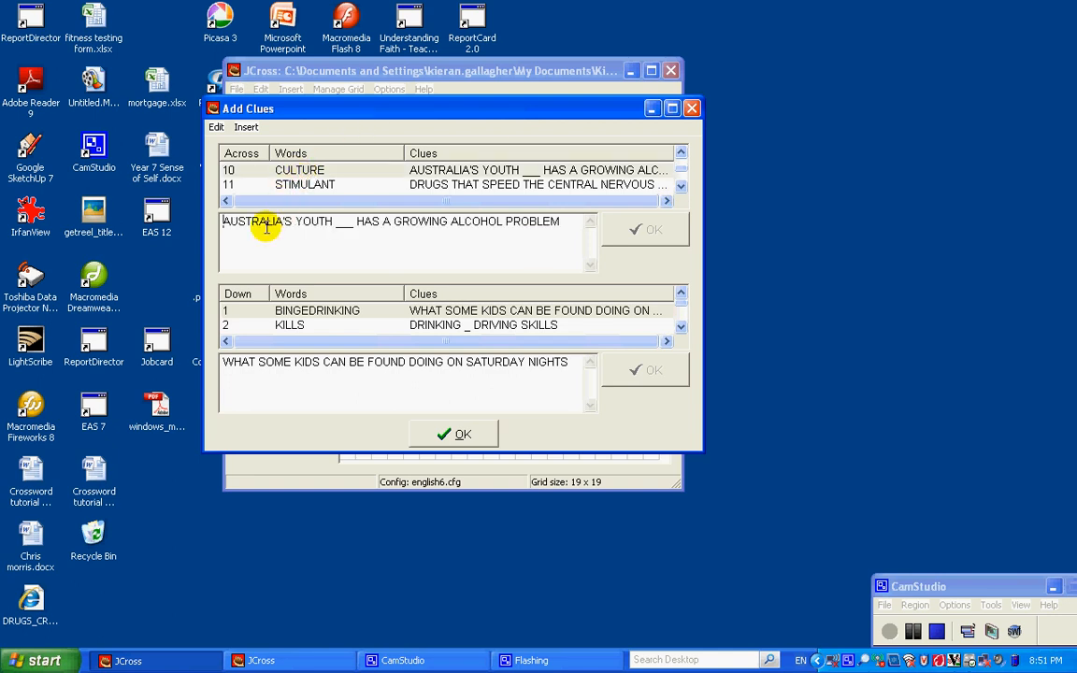
{"action": "left_click_drag", "start_coordinate": [259, 222], "coordinate": [404, 224]}
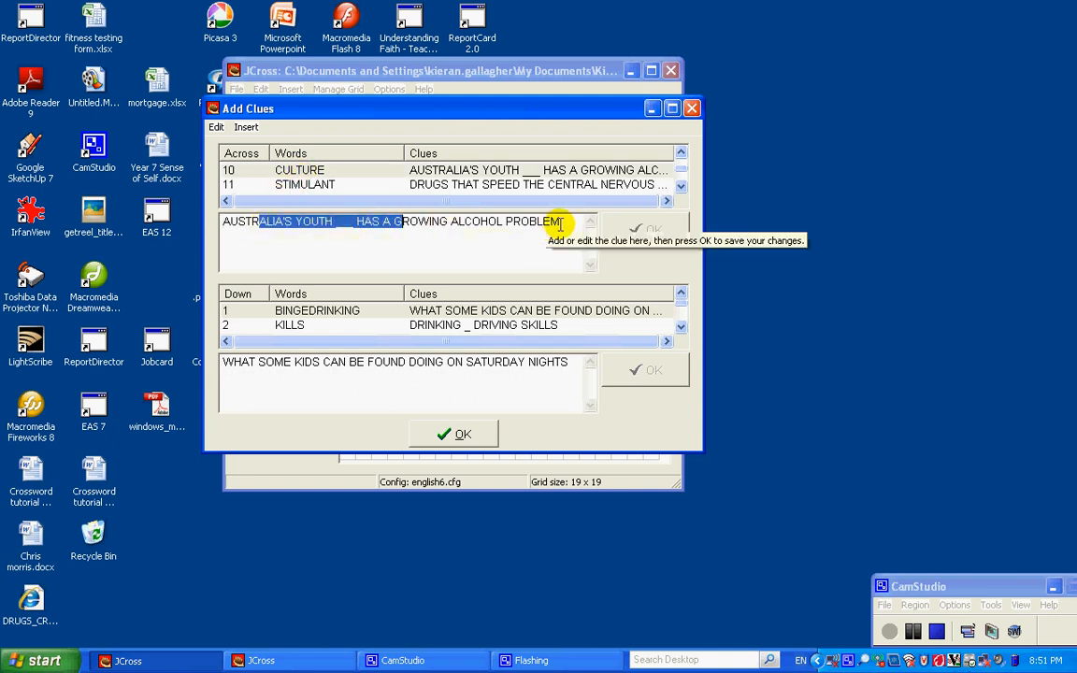
{"action": "left_click_drag", "start_coordinate": [555, 224], "coordinate": [224, 222]}
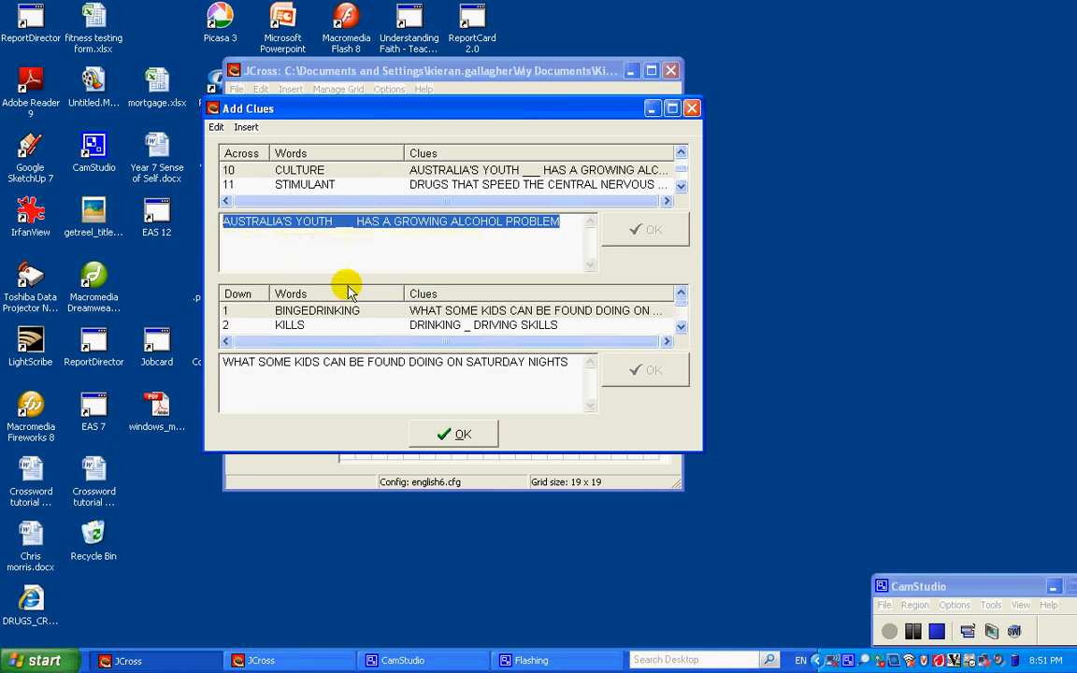
{"action": "left_click", "coordinate": [381, 245]}
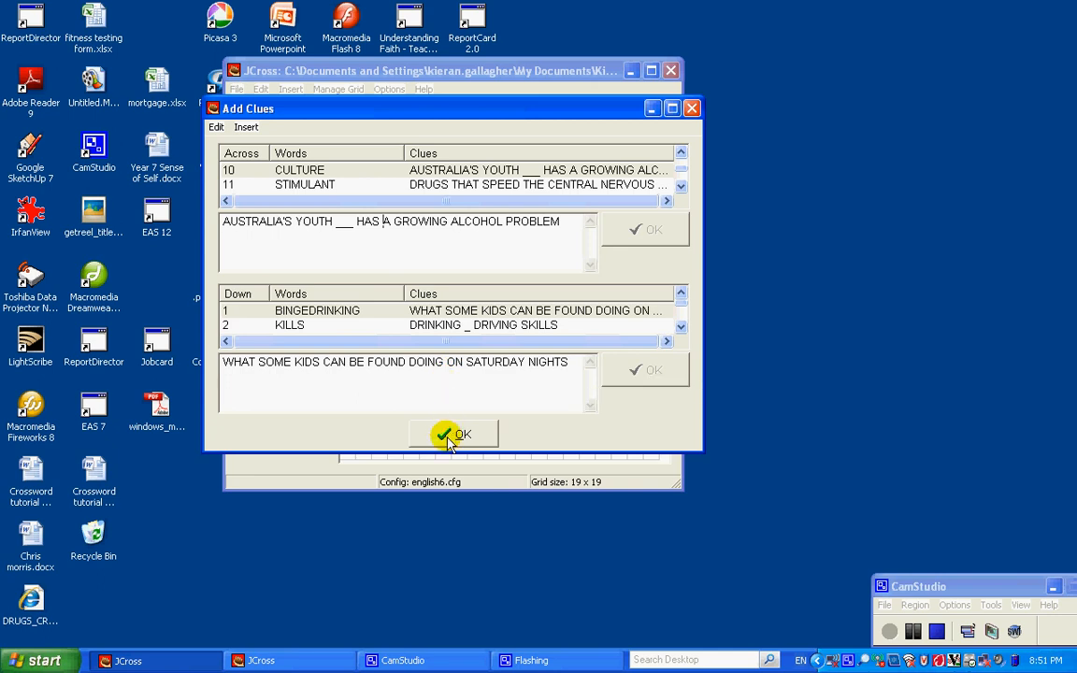
{"action": "left_click", "coordinate": [452, 434]}
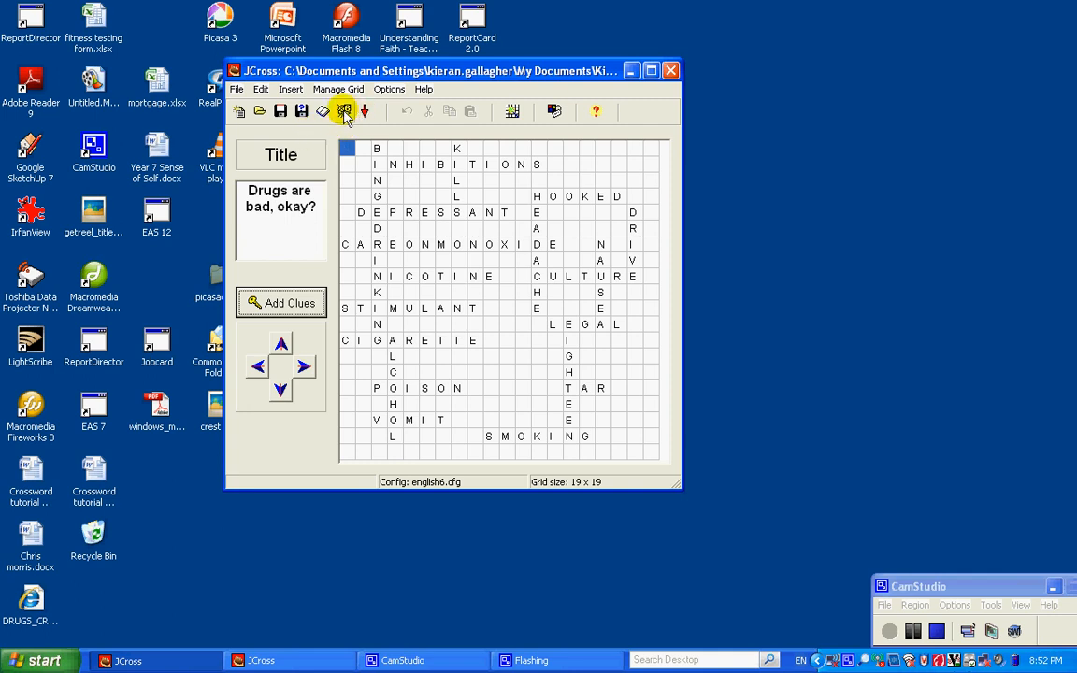
In the output configuration, replace the exercise subtitle with the three teachers' names, followed by "Good luck" below a blank line
{"action": "left_click", "coordinate": [553, 111]}
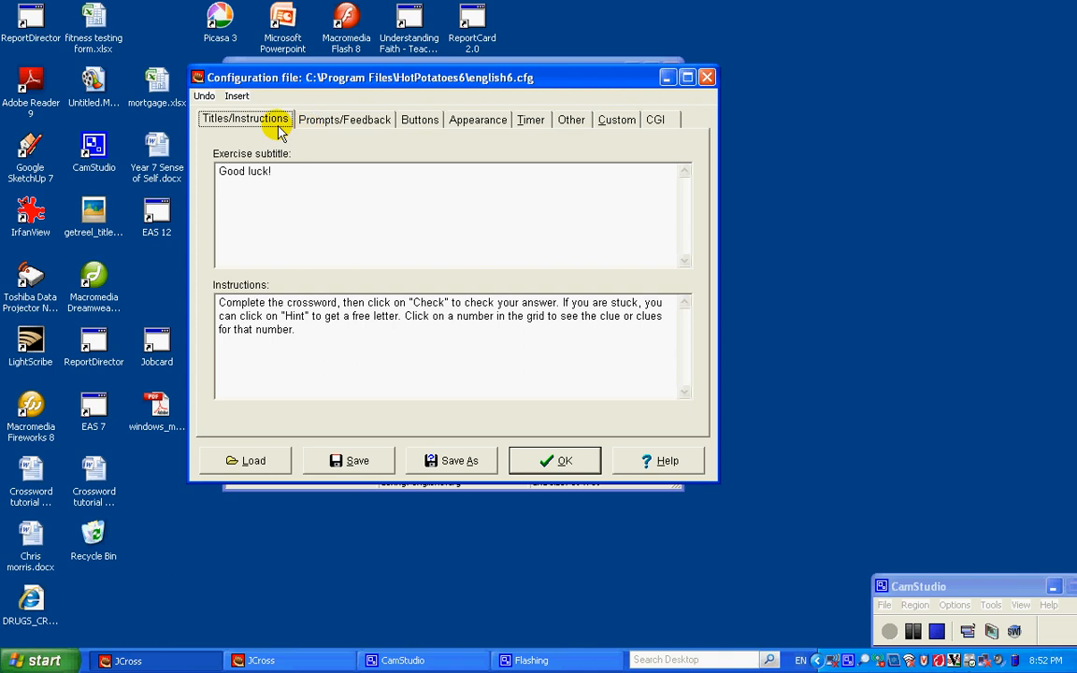
{"action": "left_click", "coordinate": [280, 173]}
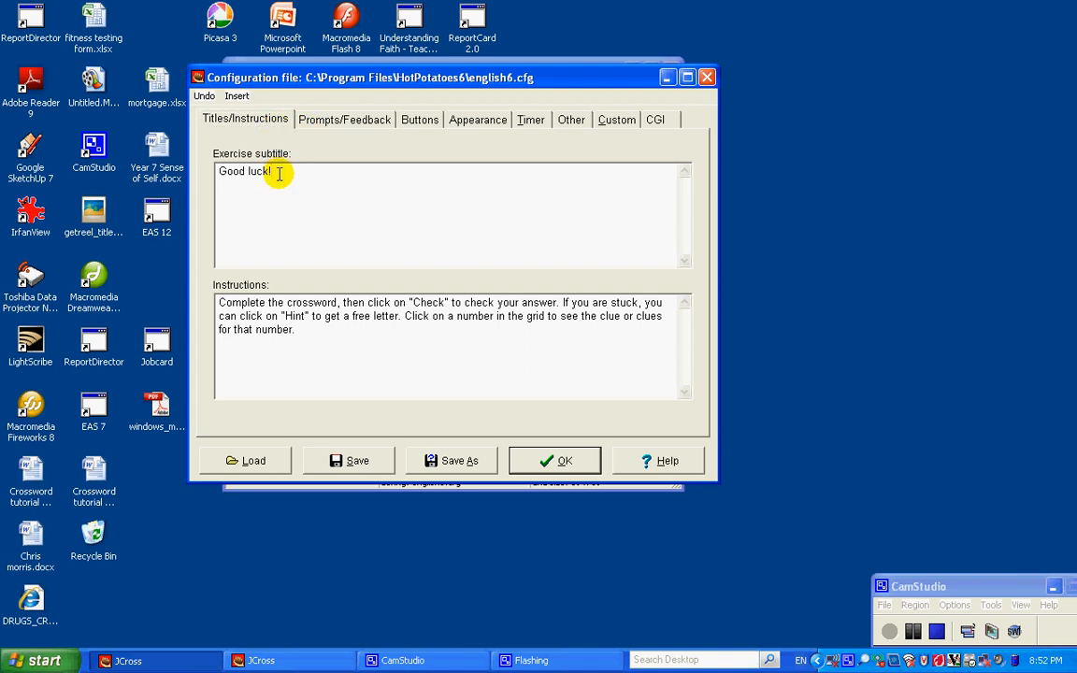
{"action": "left_click_drag", "start_coordinate": [280, 173], "coordinate": [216, 160]}
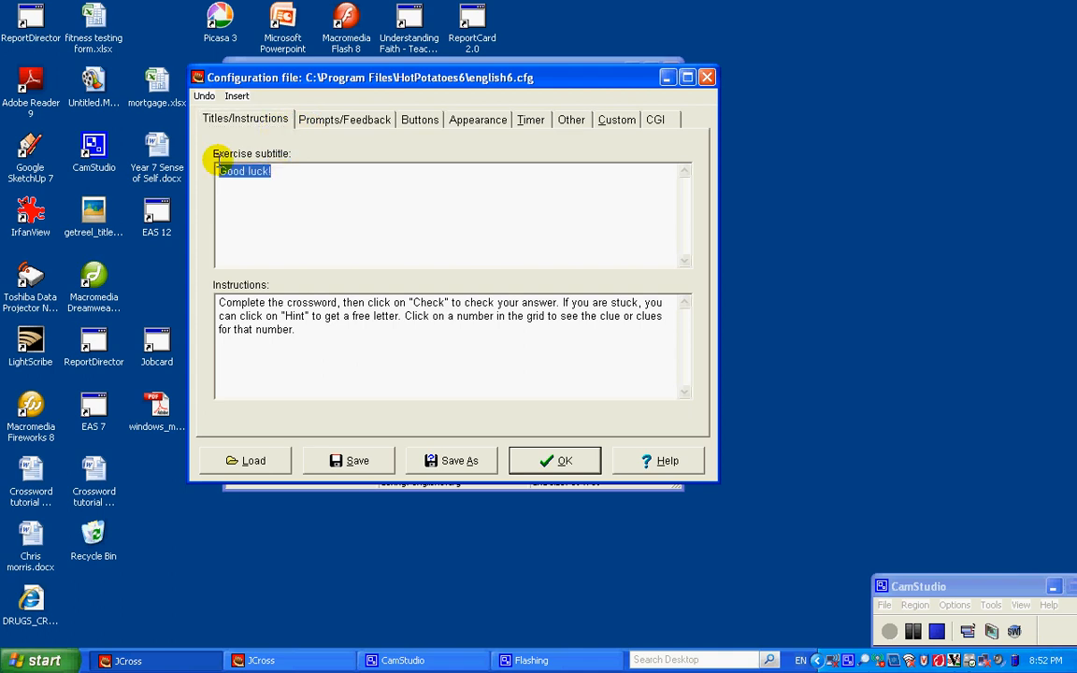
{"action": "type", "text": "Mr ga"}
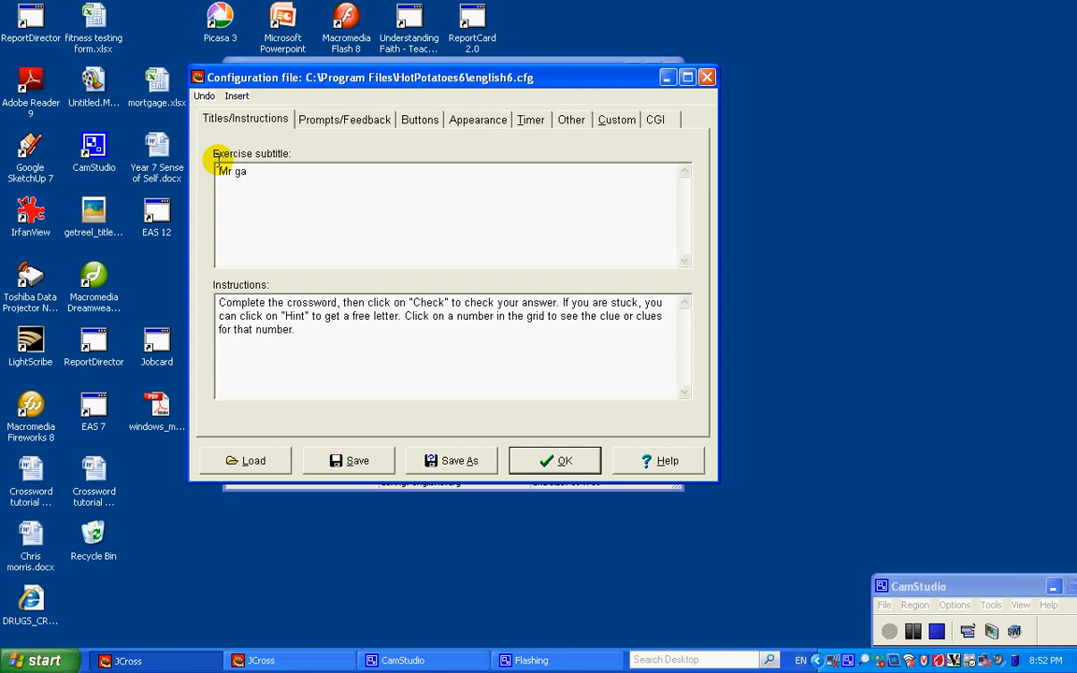
{"action": "key", "text": "BackSpace"}
{"action": "key", "text": "BackSpace"}
{"action": "type", "text": "Gallagher, Mr Horder"}
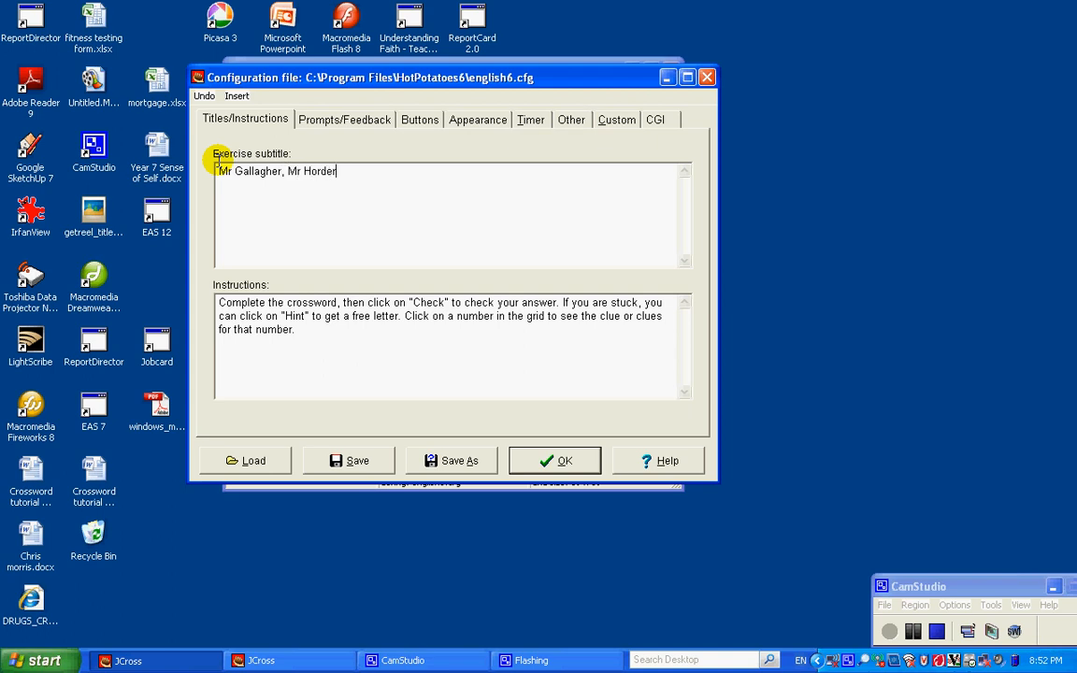
{"action": "type", "text": ", Miss Beard"}
{"action": "key", "text": "Return"}
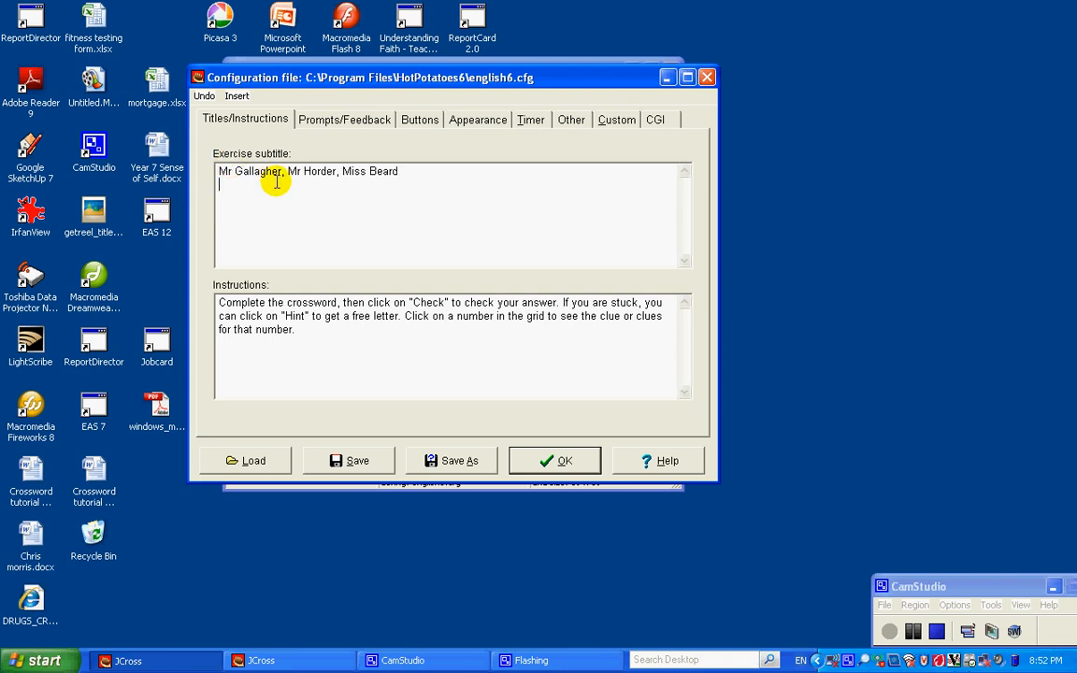
{"action": "type", "text": "Good luck"}
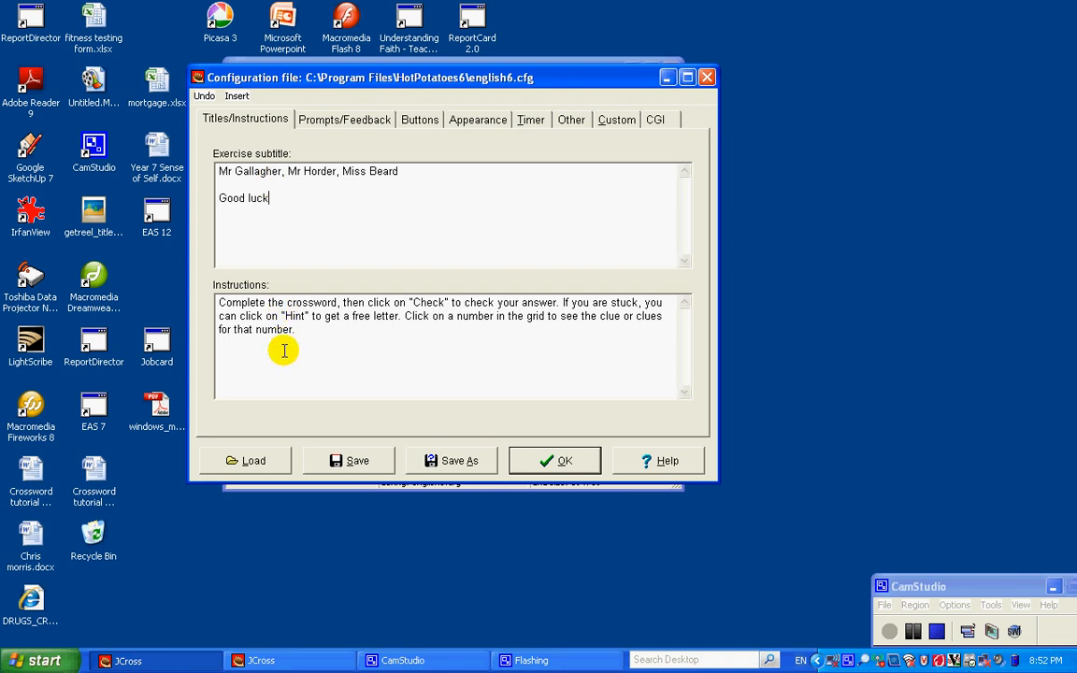
Review the feedback prompts and button captions, and set the exercise background colour to yellow (#ffff00) in the output configuration
{"action": "left_click", "coordinate": [355, 121]}
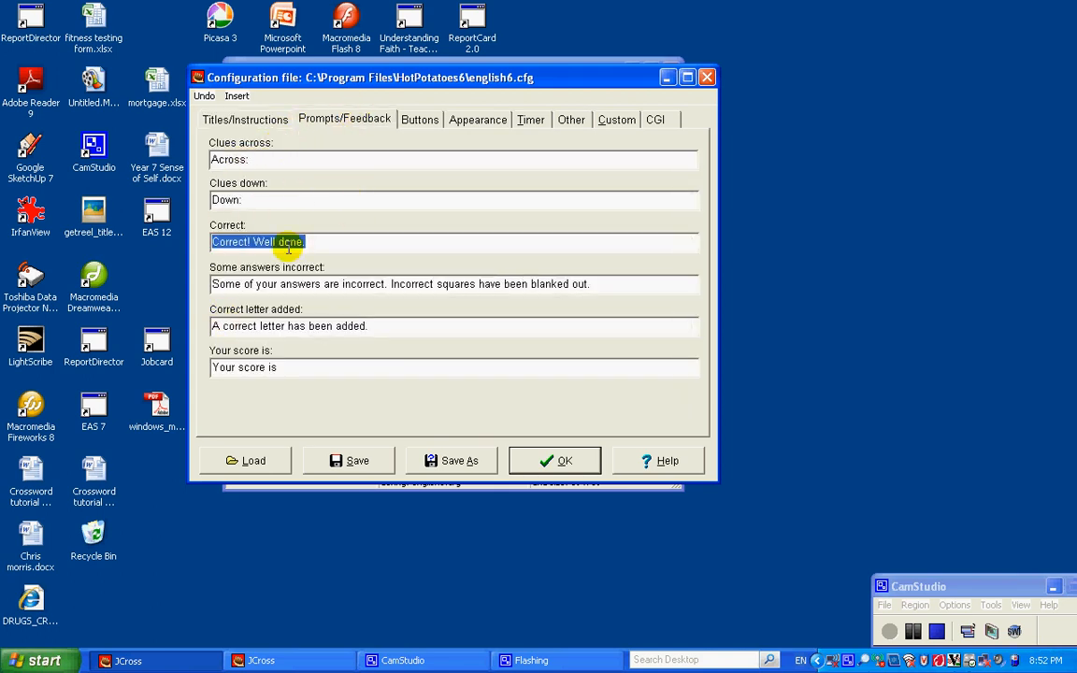
{"action": "left_click", "coordinate": [422, 126]}
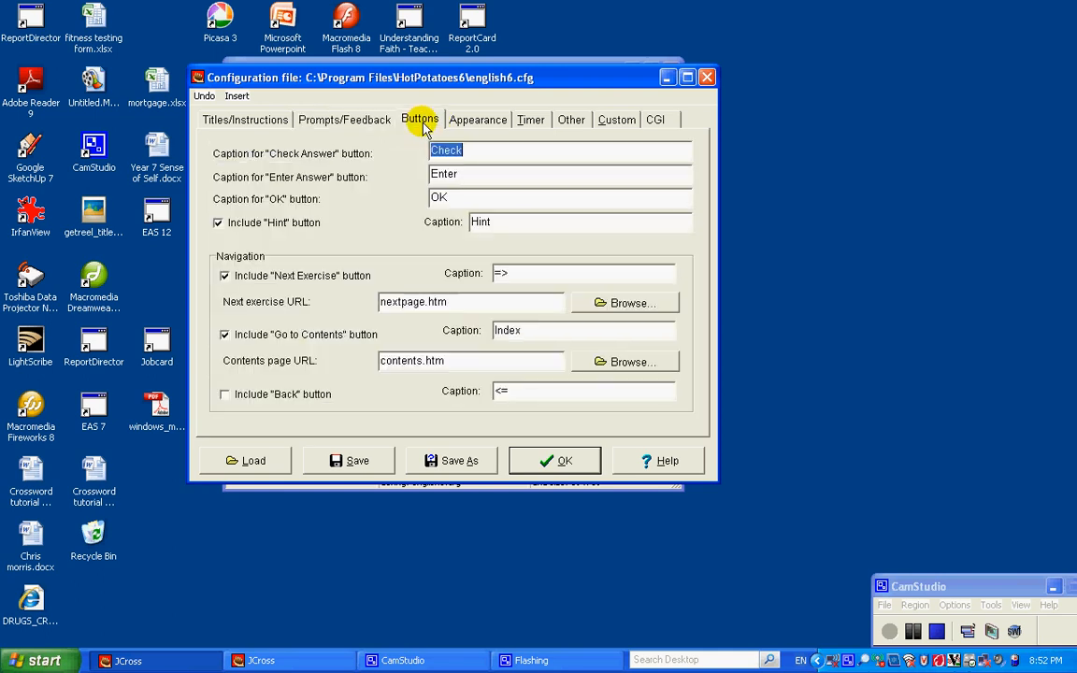
{"action": "left_click", "coordinate": [472, 120]}
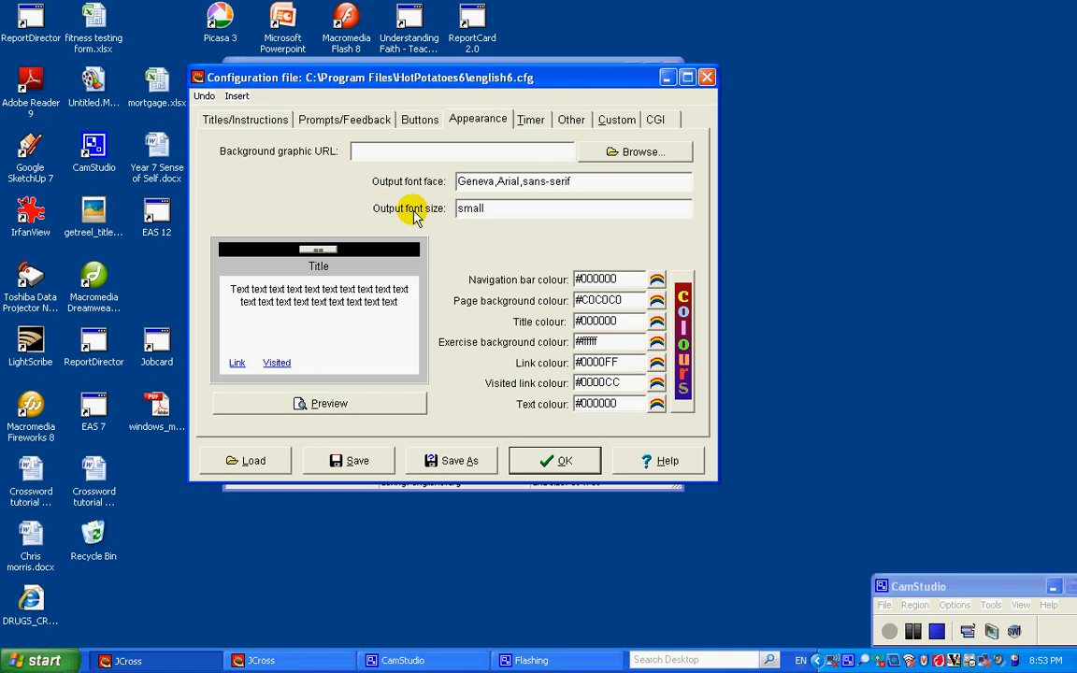
{"action": "left_click", "coordinate": [654, 341]}
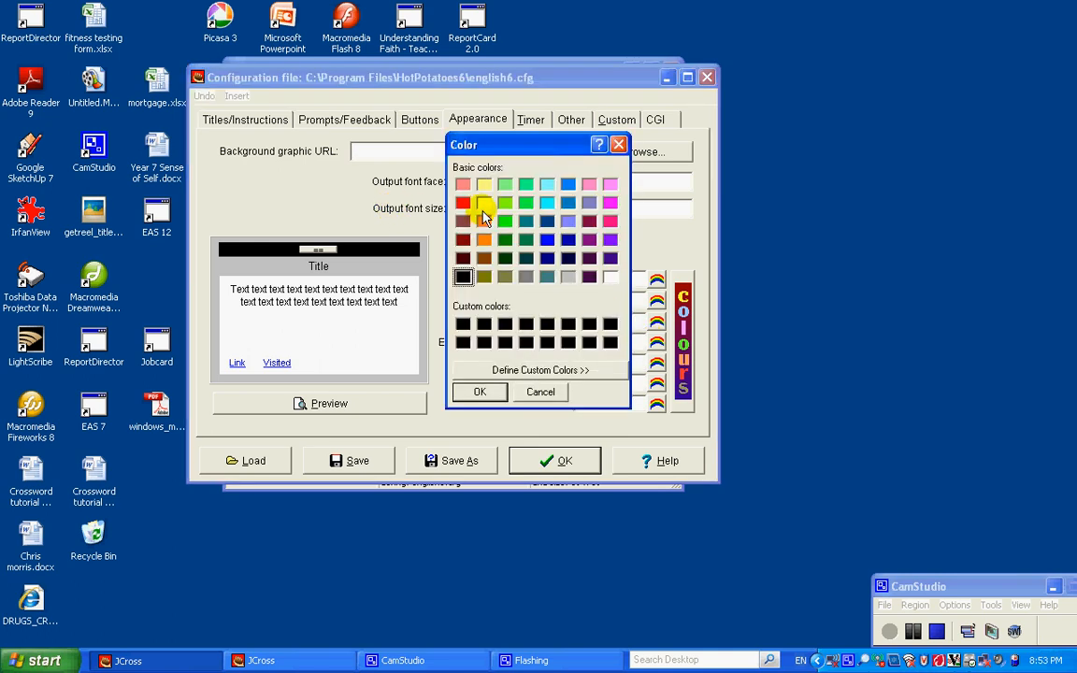
{"action": "left_click", "coordinate": [483, 202]}
{"action": "left_click", "coordinate": [482, 392]}
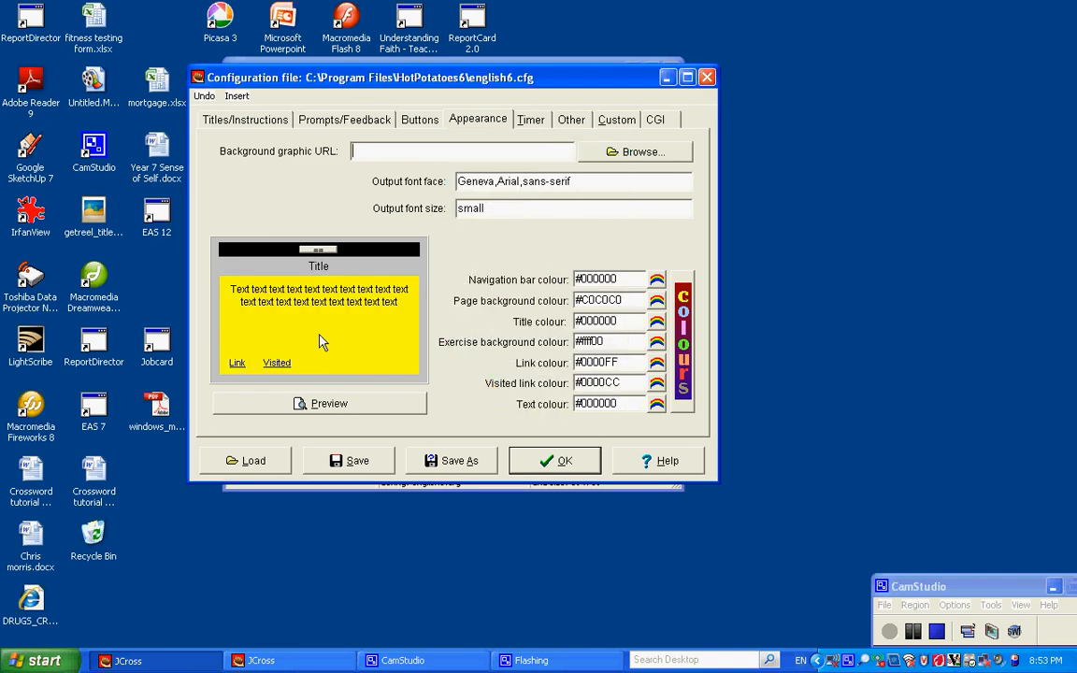
Set the exercise's time limit to 10 minutes and 0 seconds
{"action": "left_click", "coordinate": [534, 122]}
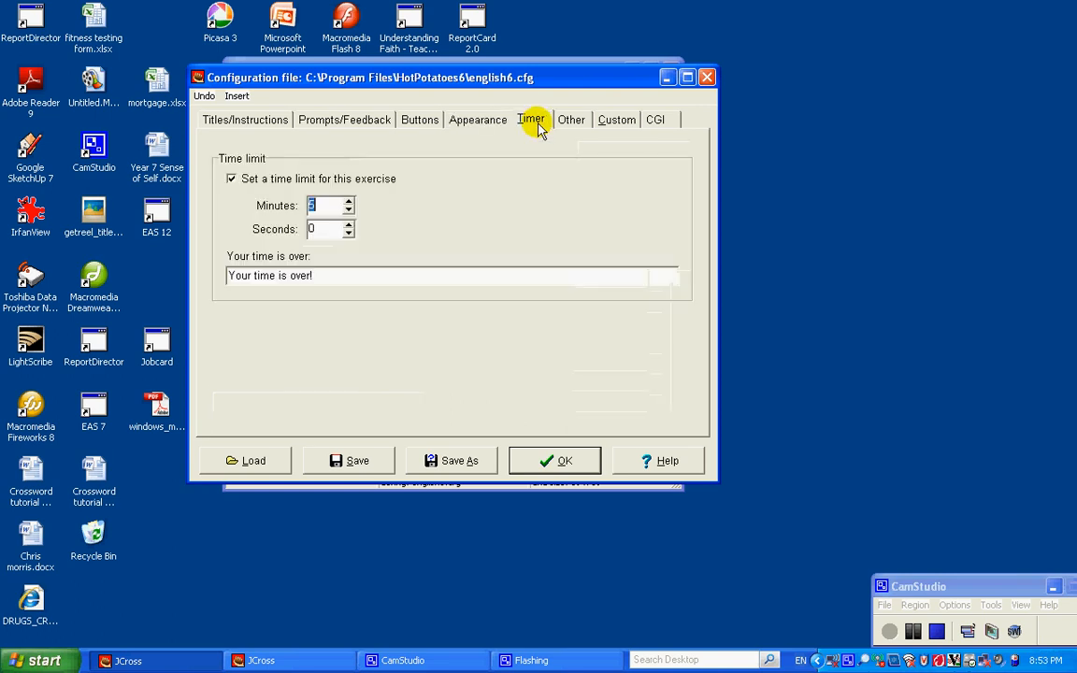
{"action": "left_click", "coordinate": [347, 201]}
{"action": "left_click", "coordinate": [348, 201]}
{"action": "left_click", "coordinate": [348, 201]}
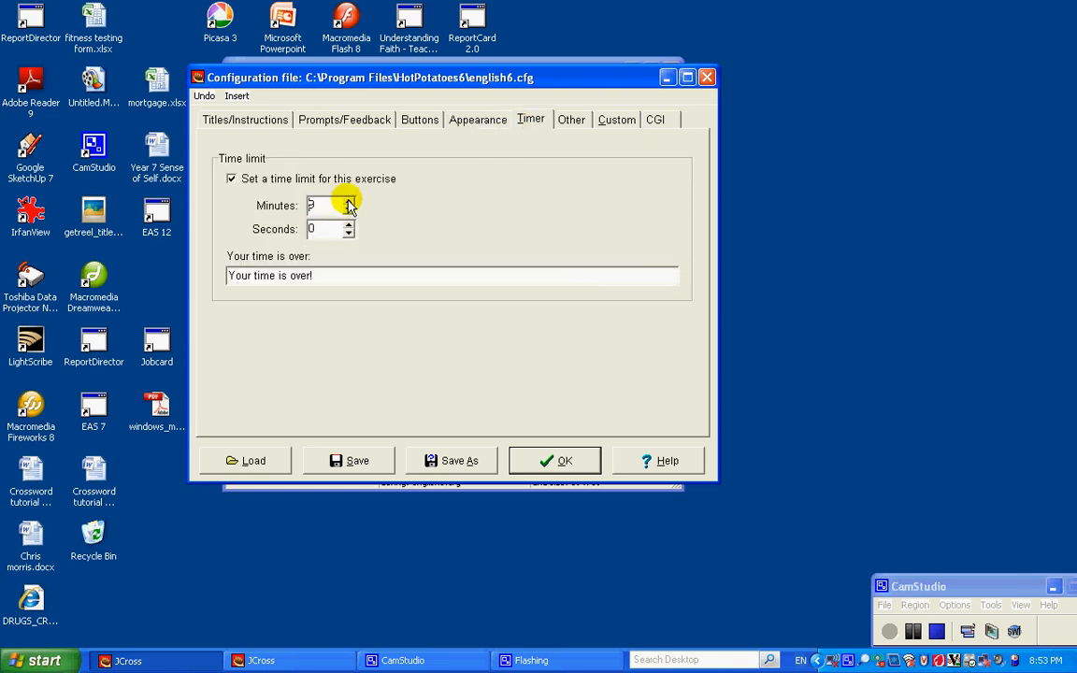
{"action": "left_click", "coordinate": [348, 201]}
{"action": "left_click", "coordinate": [347, 201]}
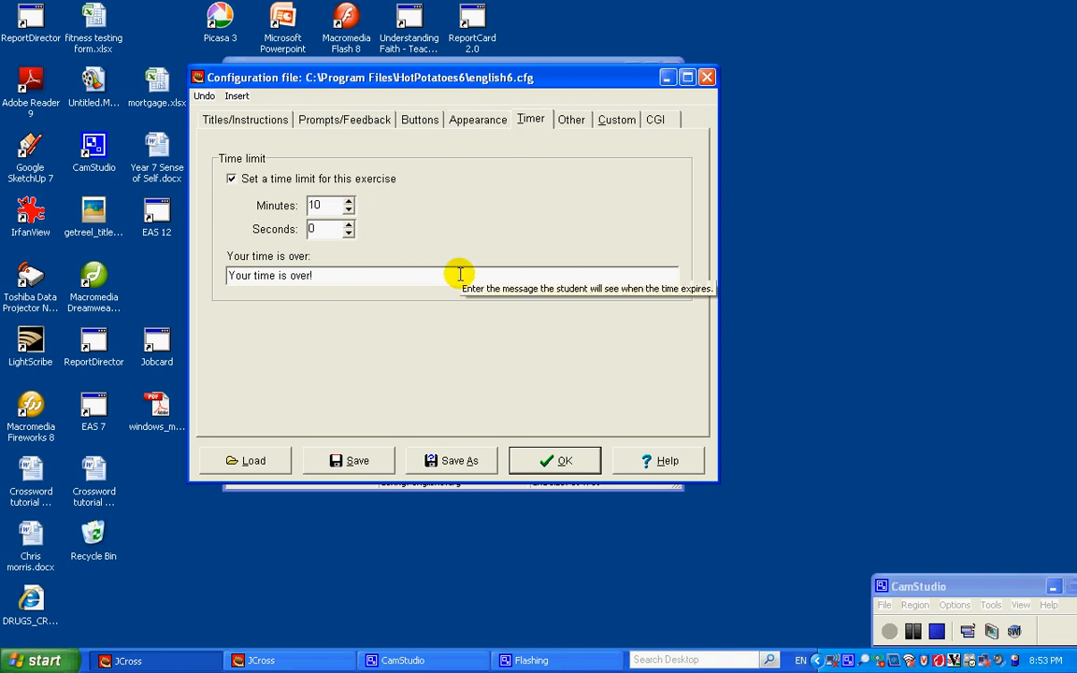
Review the clue display, custom and CGI options of the output configuration and accept the configuration
{"action": "left_click", "coordinate": [573, 132]}
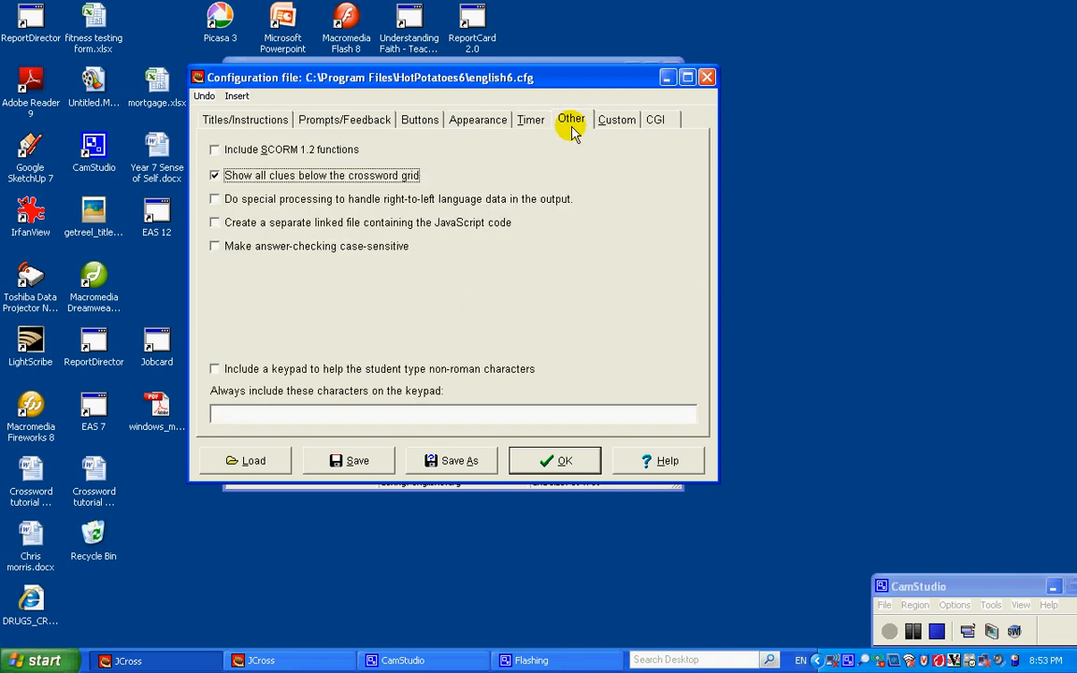
{"action": "left_click", "coordinate": [618, 120]}
{"action": "left_click", "coordinate": [653, 124]}
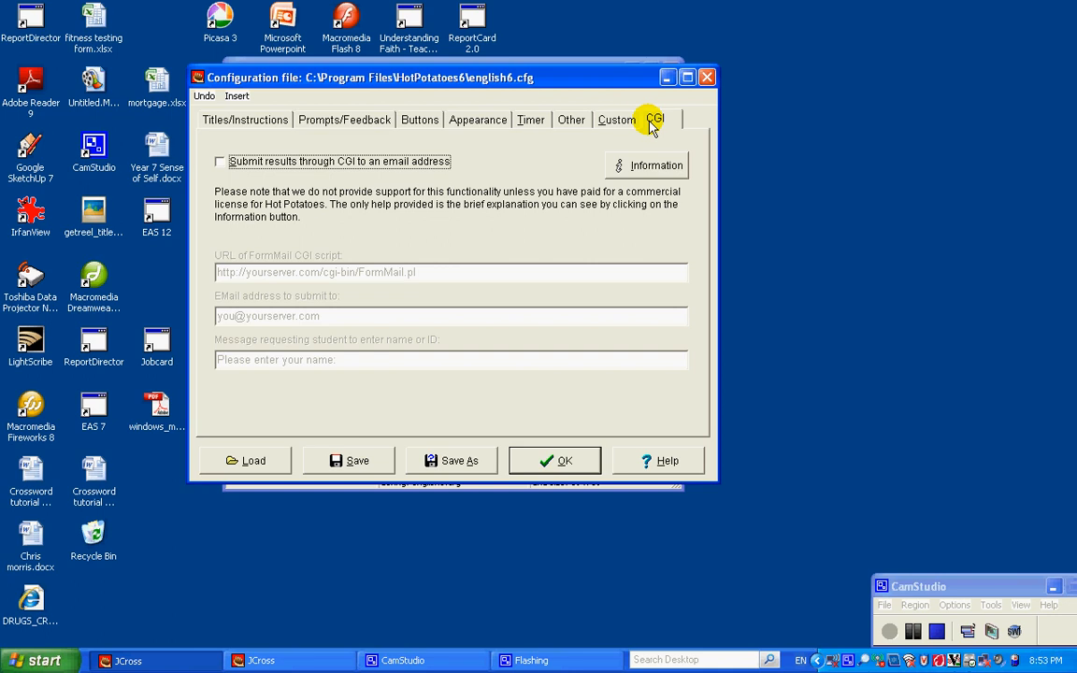
{"action": "left_click", "coordinate": [572, 120]}
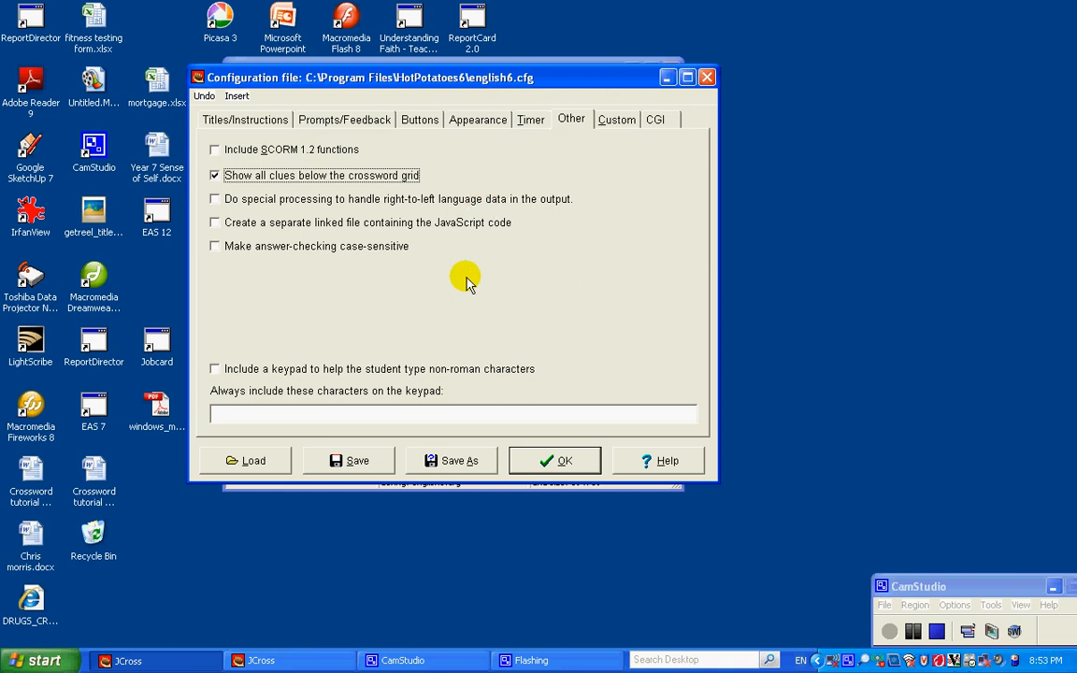
{"action": "left_click", "coordinate": [540, 458]}
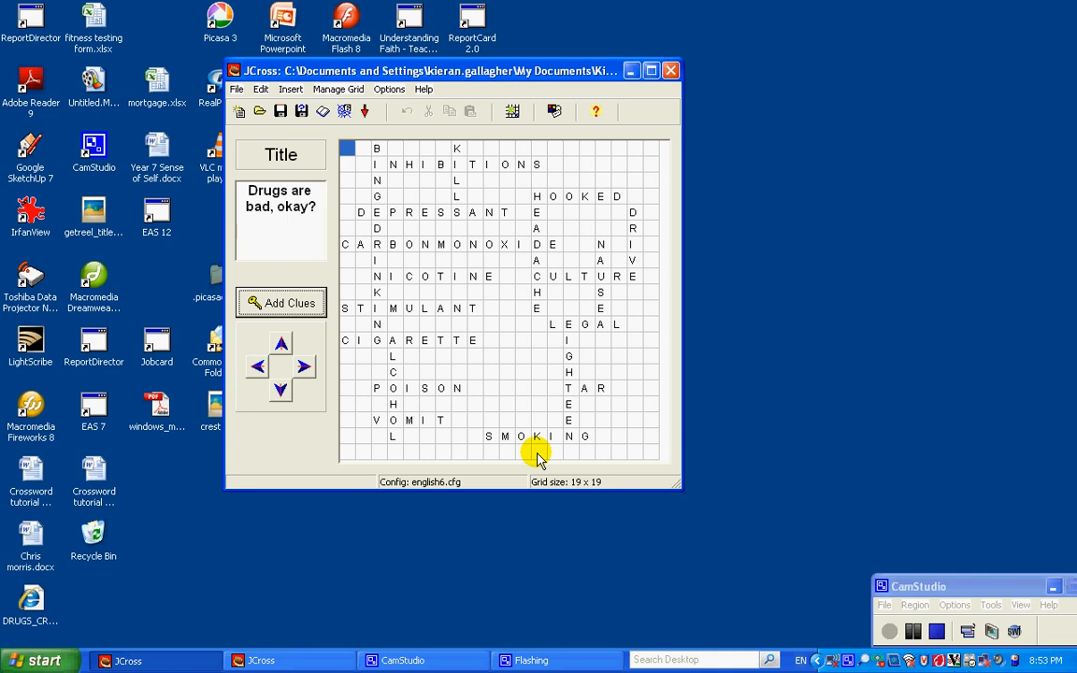
Save the crossword under the new name DRUGS_CROSSWORD.jcw, with an underscore instead of the space
{"action": "left_click", "coordinate": [283, 116]}
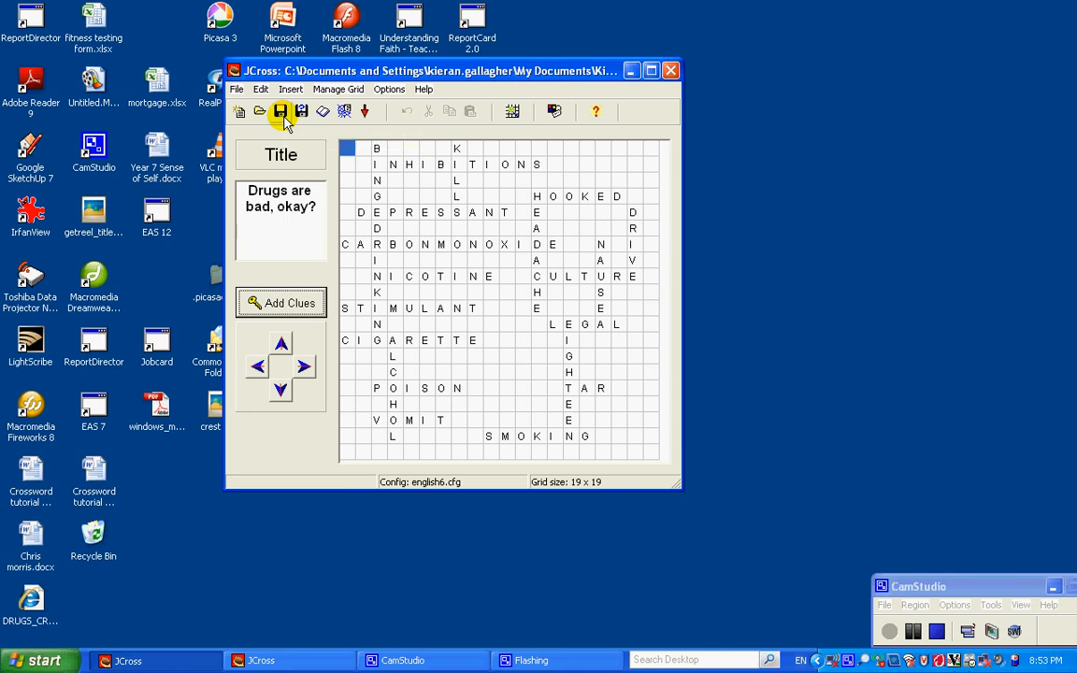
{"action": "left_click", "coordinate": [301, 114]}
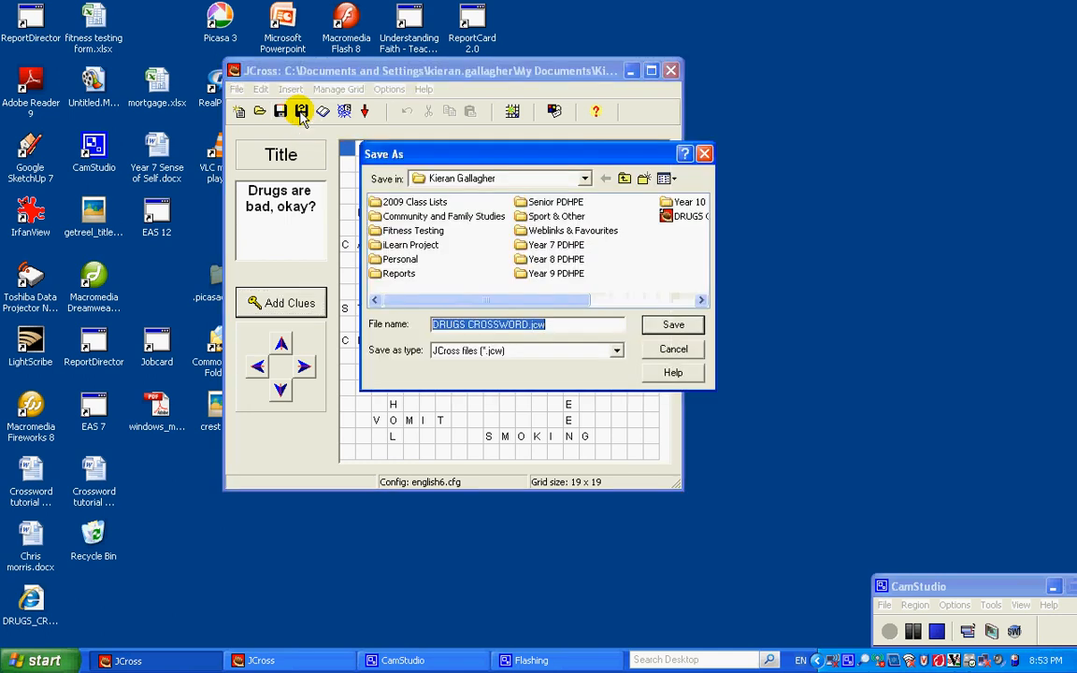
{"action": "left_click", "coordinate": [466, 324]}
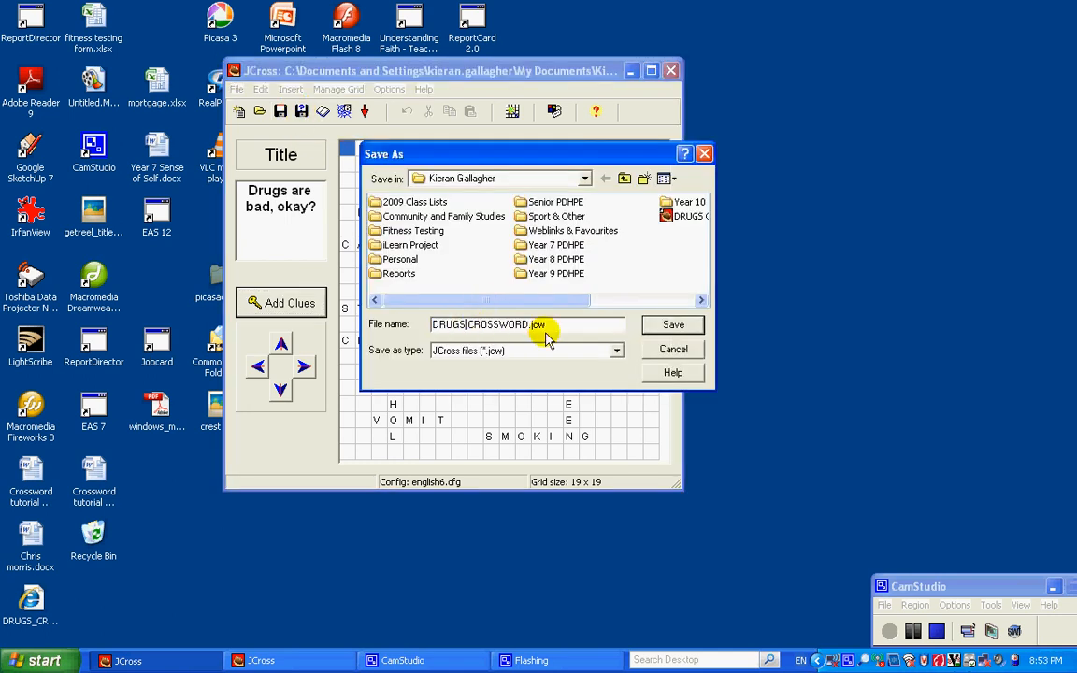
{"action": "key", "text": "BackSpace"}
{"action": "type", "text": "_"}
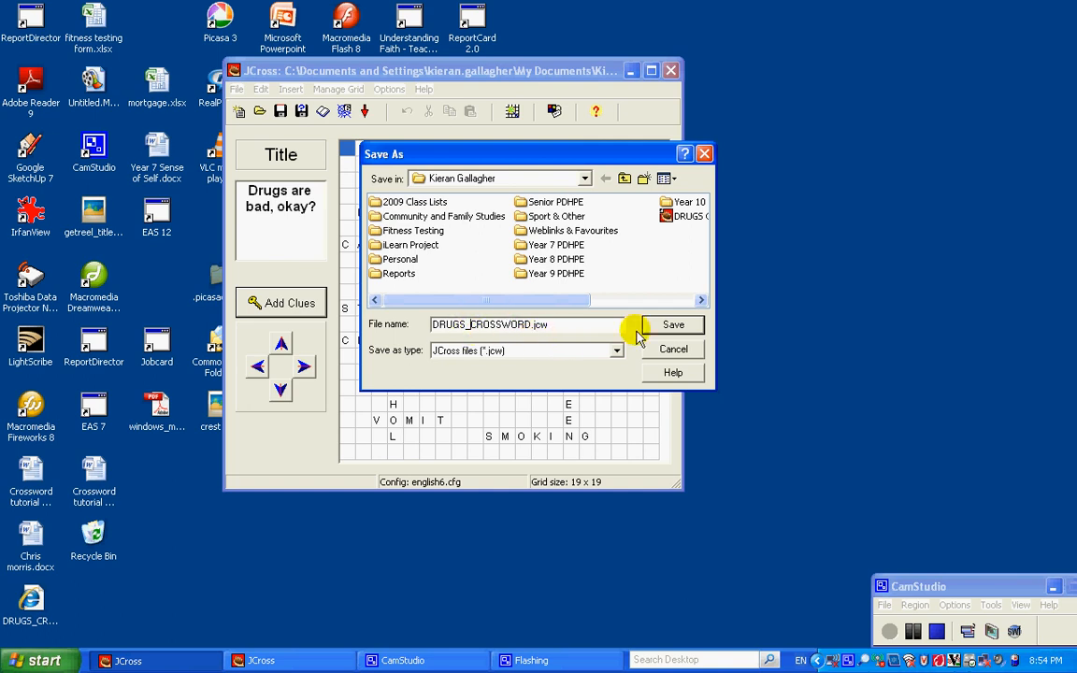
{"action": "left_click", "coordinate": [672, 321]}
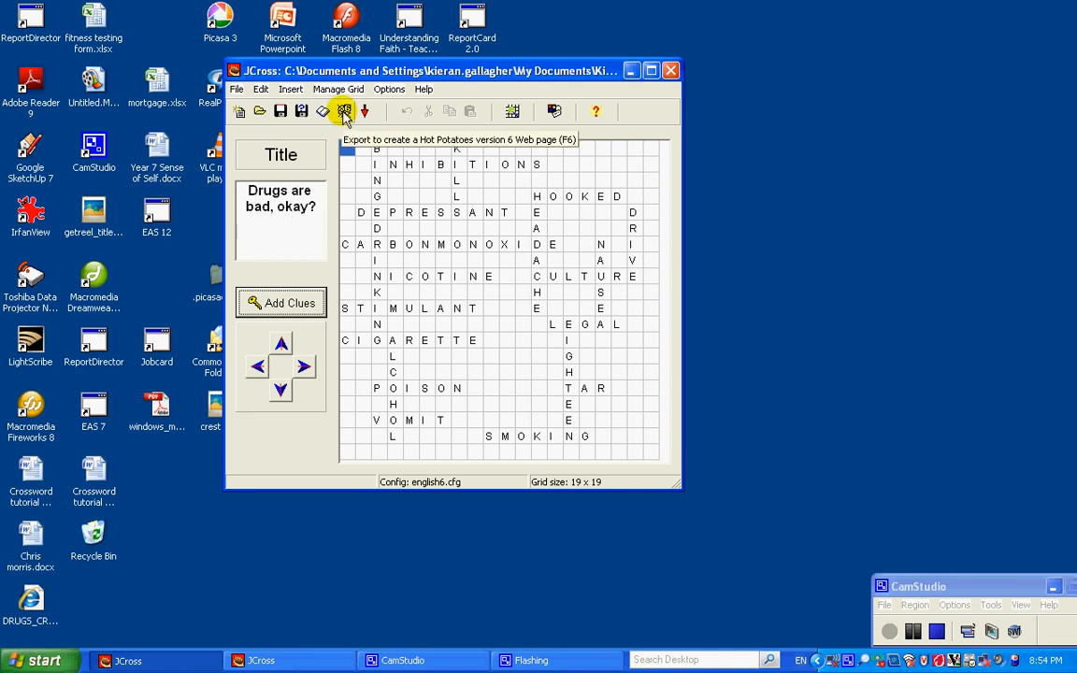
Export the crossword as a standard-format web page named DRUGS_CROSSWORD.htm on the Desktop, replacing the existing file
{"action": "left_click", "coordinate": [237, 89]}
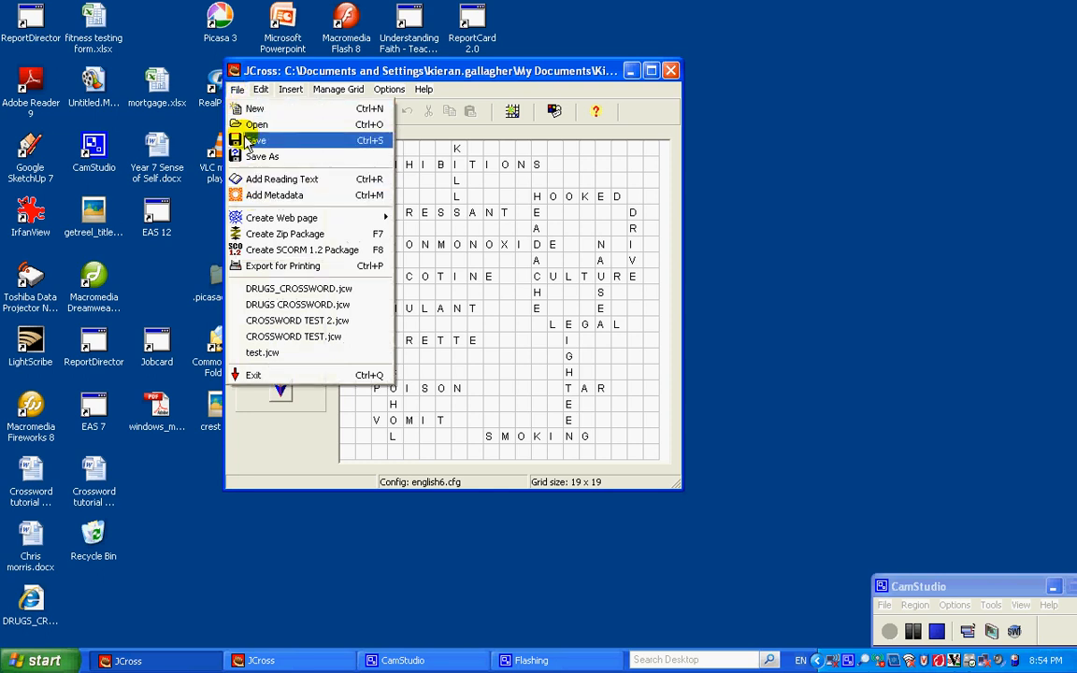
{"action": "mouse_move", "coordinate": [252, 220]}
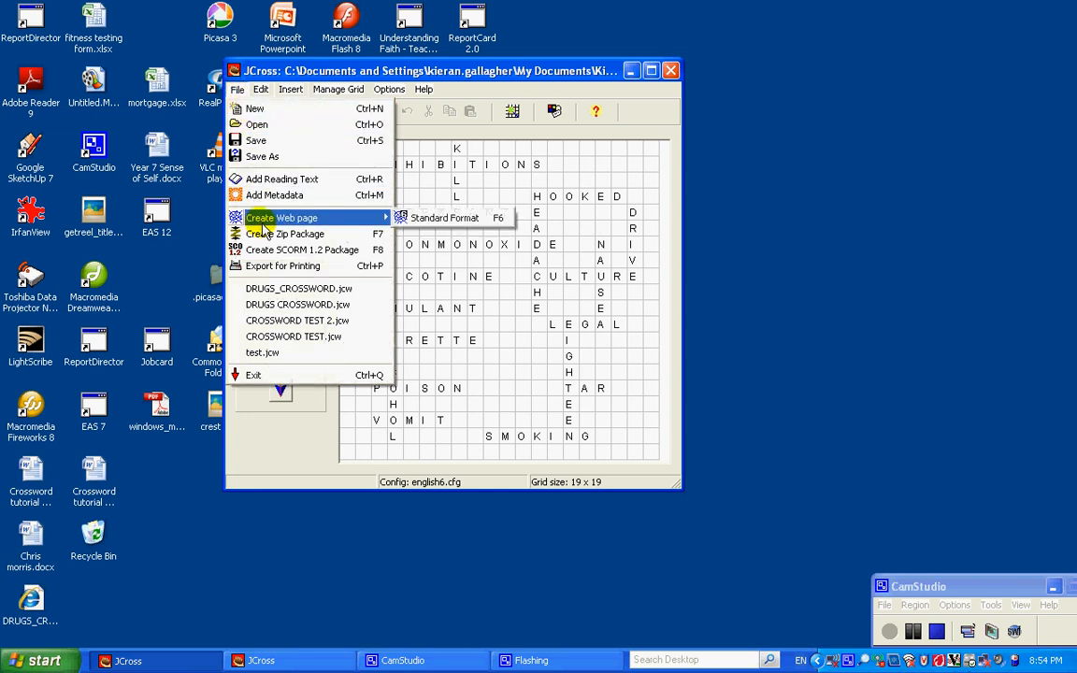
{"action": "left_click", "coordinate": [426, 221]}
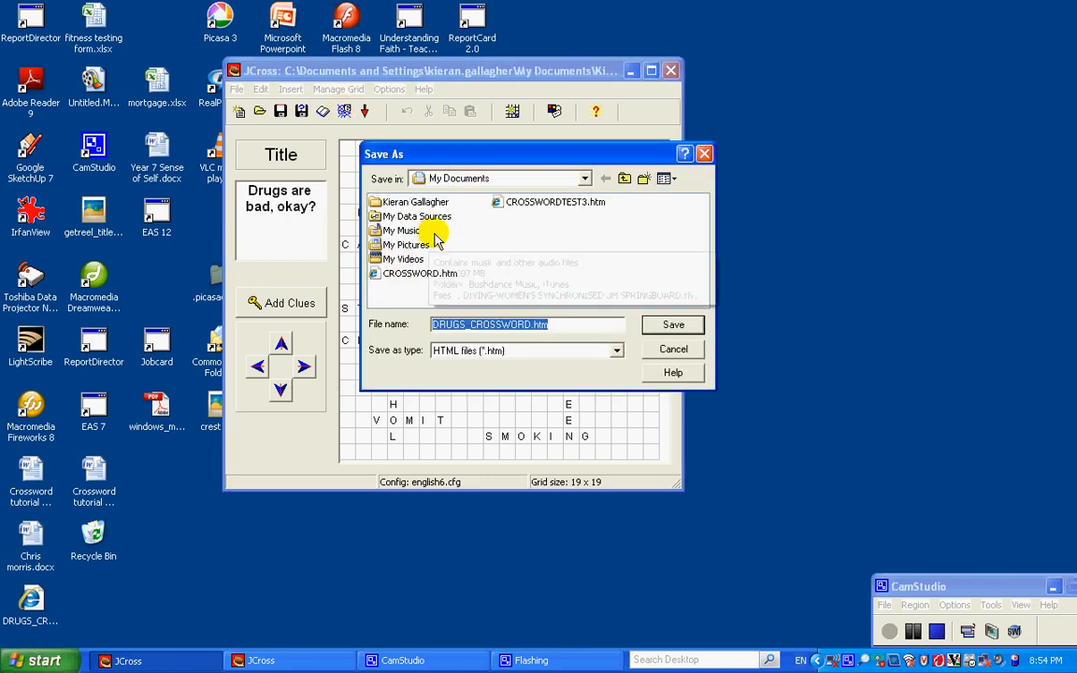
{"action": "left_click", "coordinate": [584, 178]}
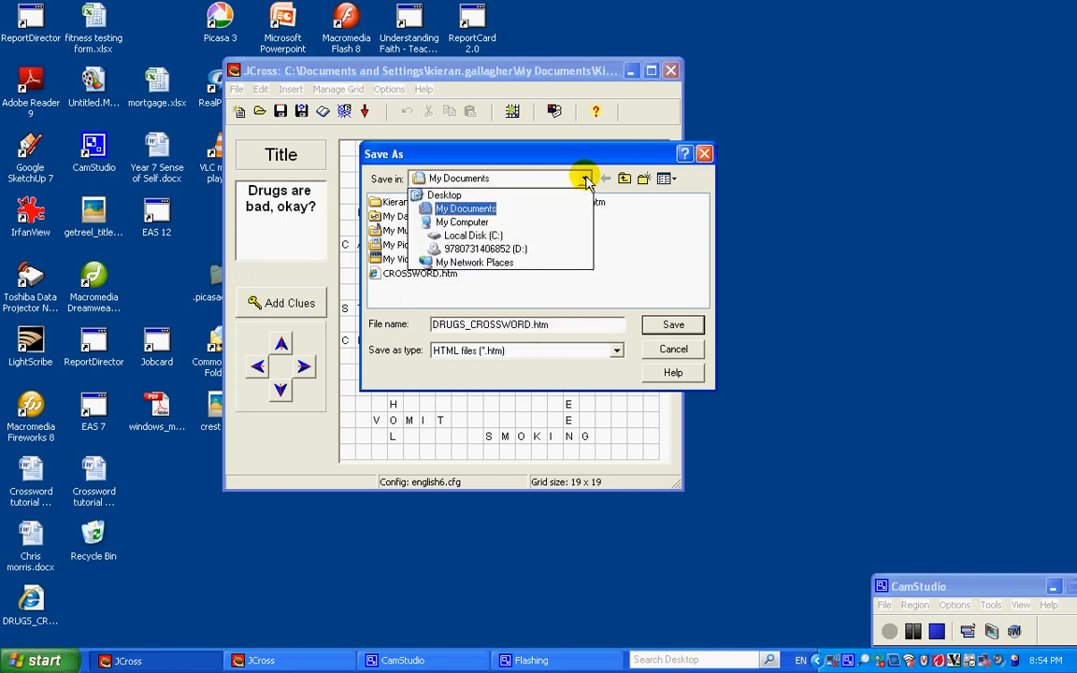
{"action": "left_click", "coordinate": [481, 195]}
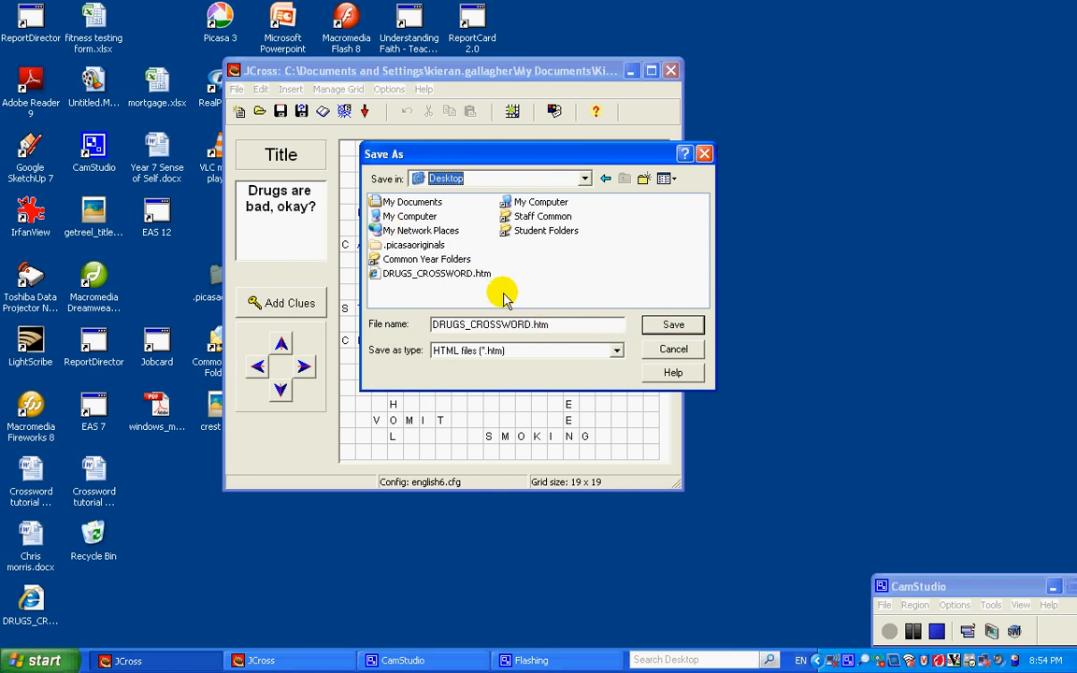
{"action": "left_click", "coordinate": [673, 322]}
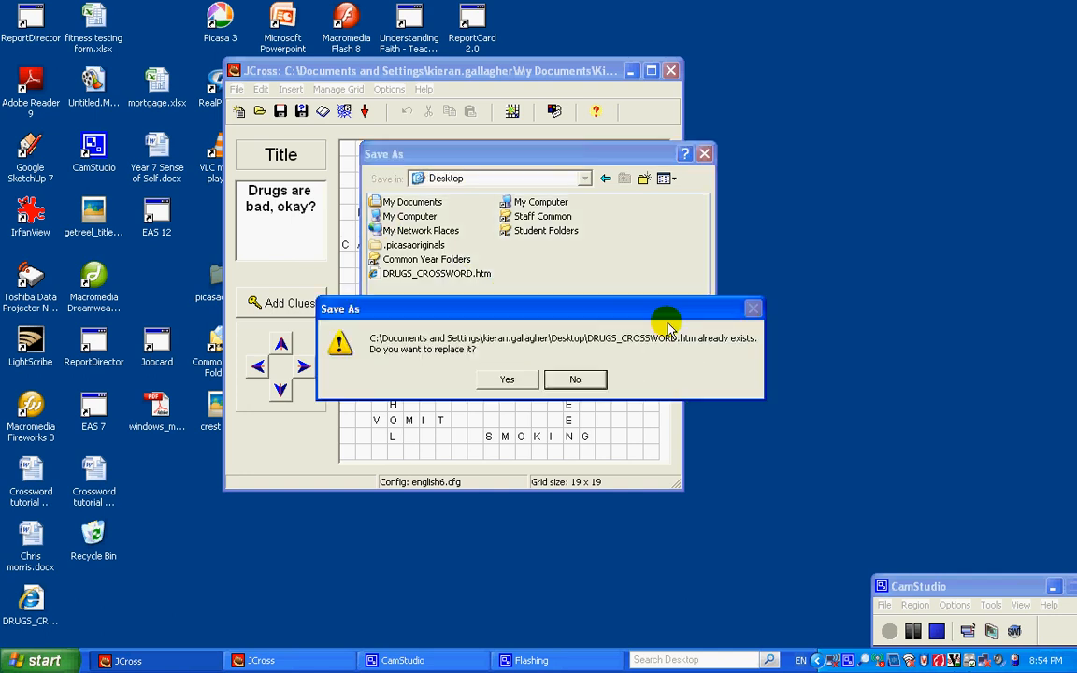
{"action": "left_click", "coordinate": [510, 378]}
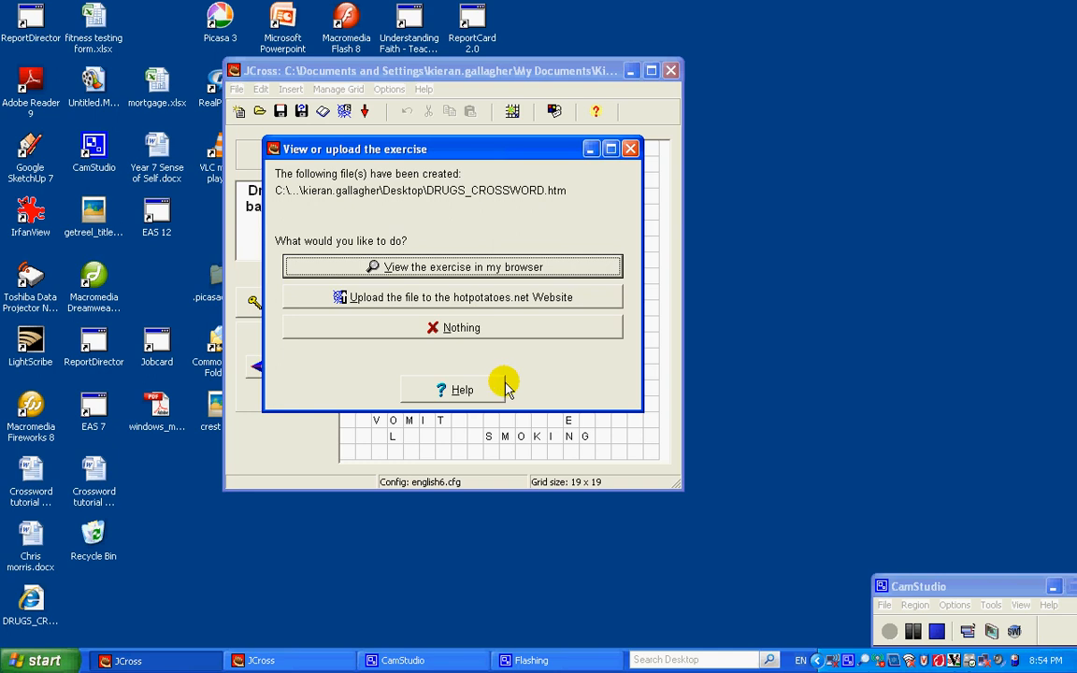
Open the exported exercise in the browser, maximise its window and allow the blocked active content to run
{"action": "left_click", "coordinate": [452, 270]}
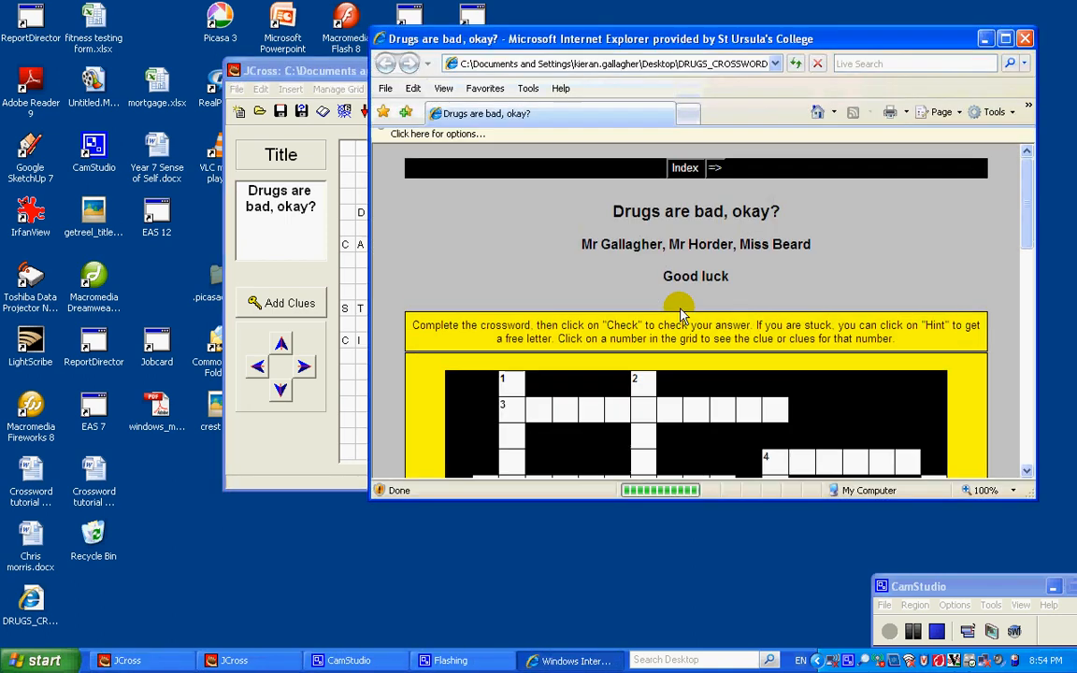
{"action": "left_click", "coordinate": [1004, 38]}
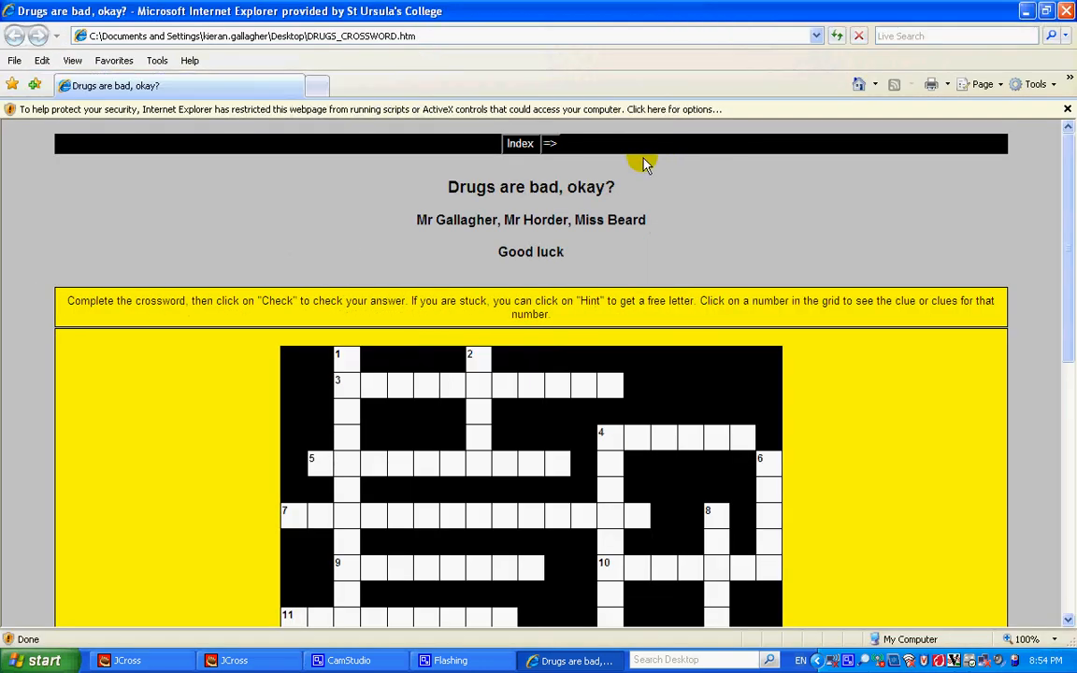
{"action": "left_click", "coordinate": [504, 109]}
{"action": "left_click", "coordinate": [513, 122]}
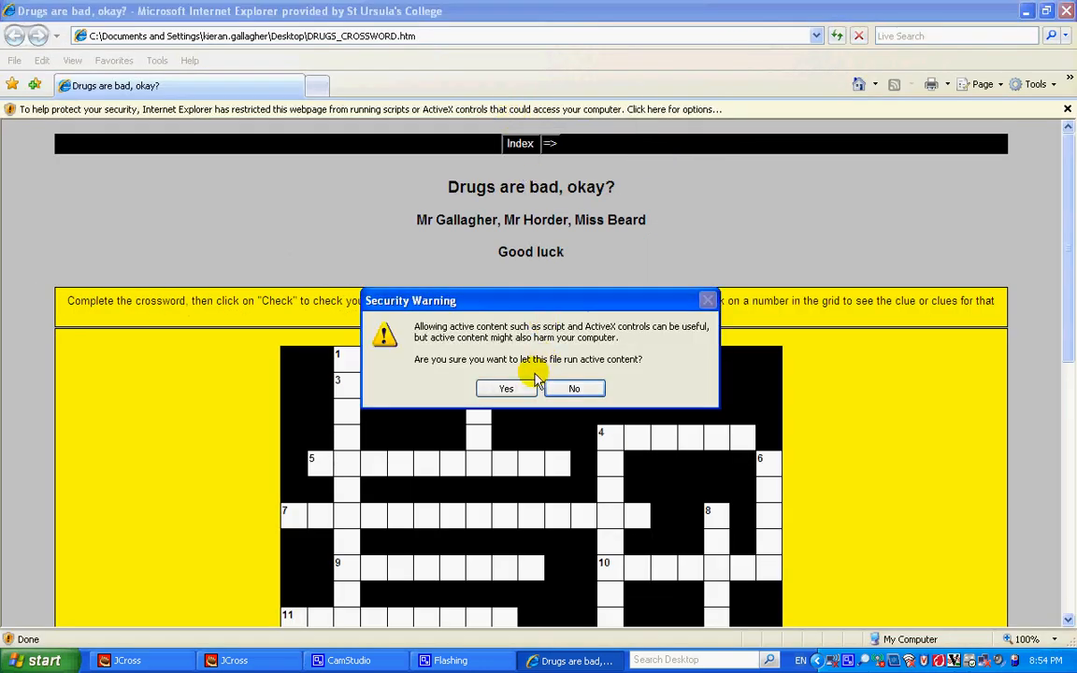
{"action": "left_click", "coordinate": [495, 387]}
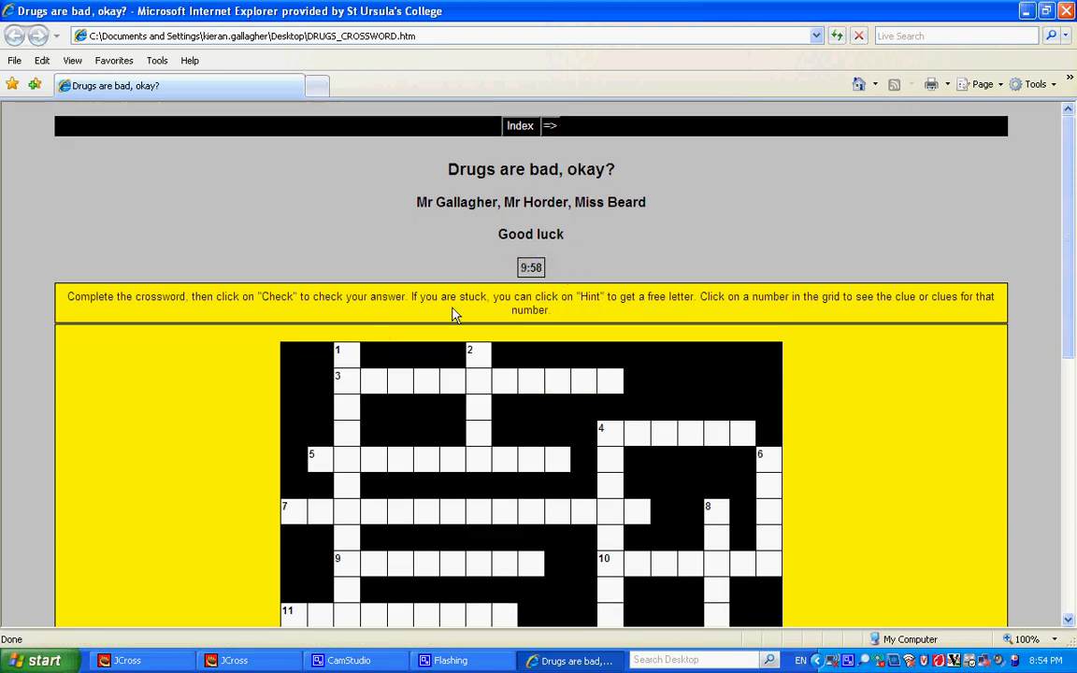
Answer 1 Down with "bingedrinking" in the exercise and view the across and down clue lists below the grid
{"action": "left_click_drag", "start_coordinate": [506, 198], "coordinate": [636, 198]}
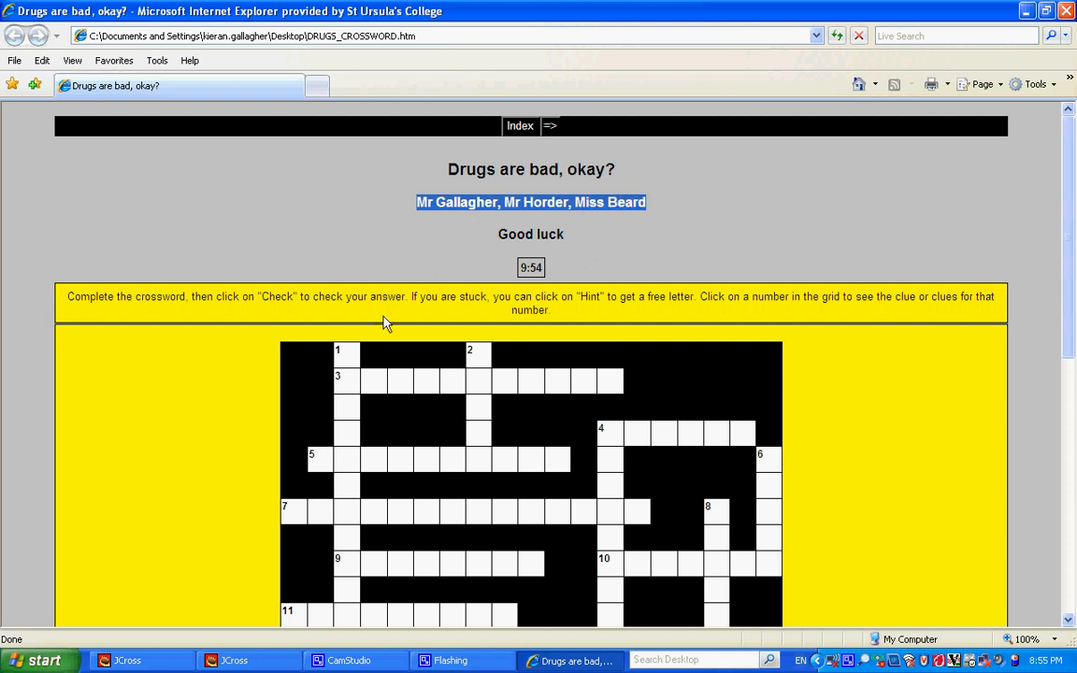
{"action": "left_click", "coordinate": [299, 361]}
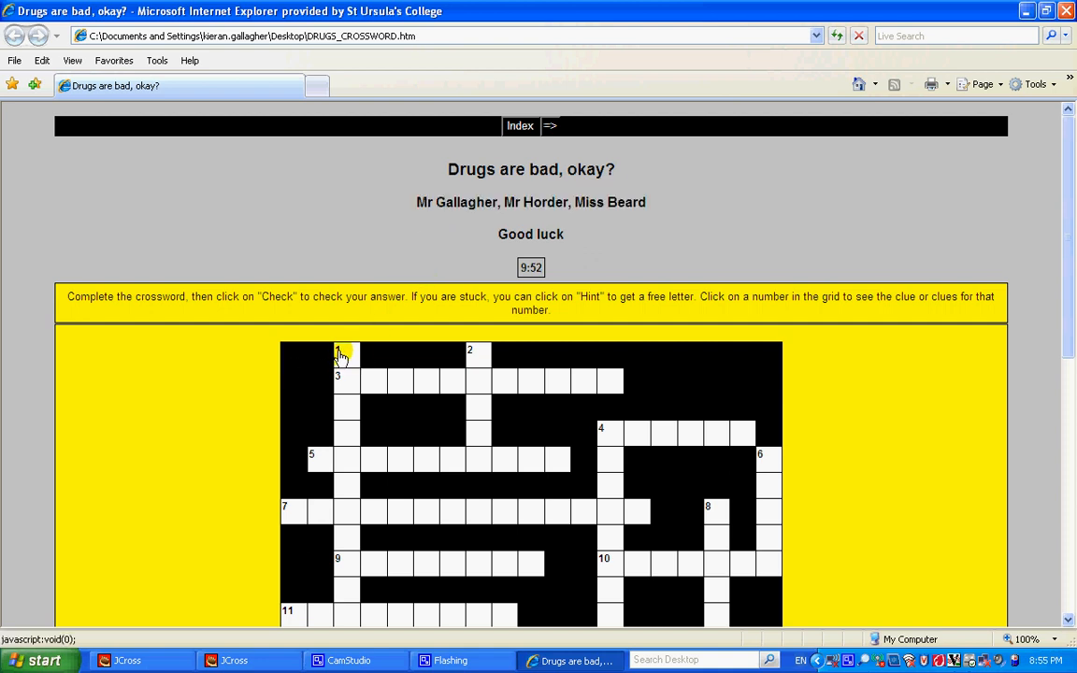
{"action": "left_click", "coordinate": [338, 352]}
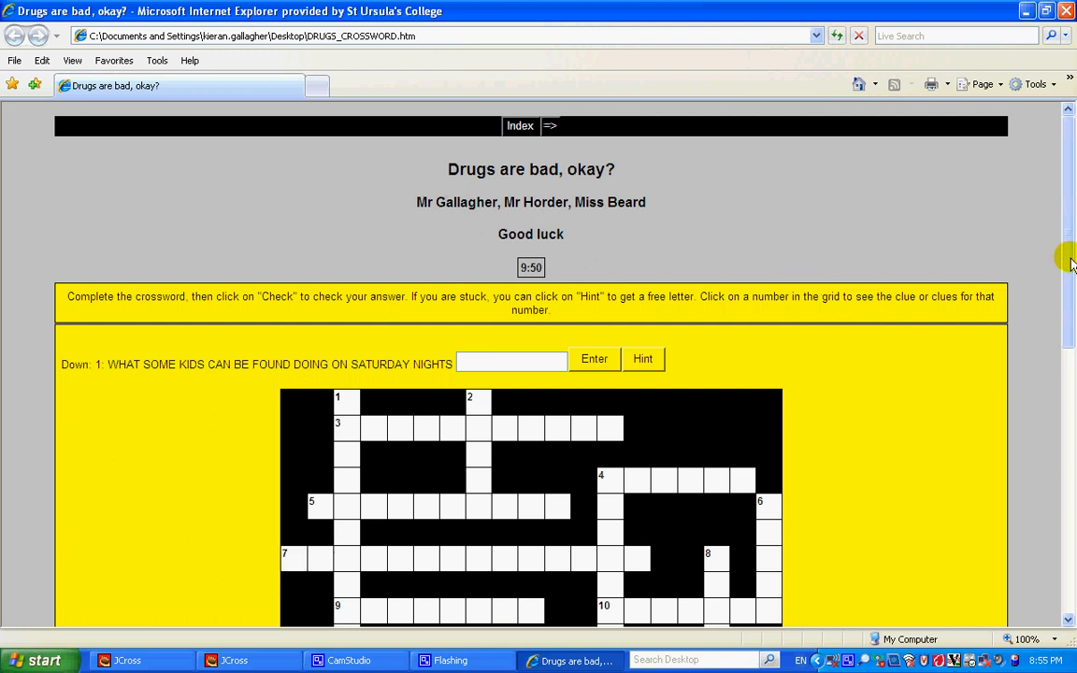
{"action": "left_click_drag", "start_coordinate": [1069, 258], "coordinate": [1070, 341]}
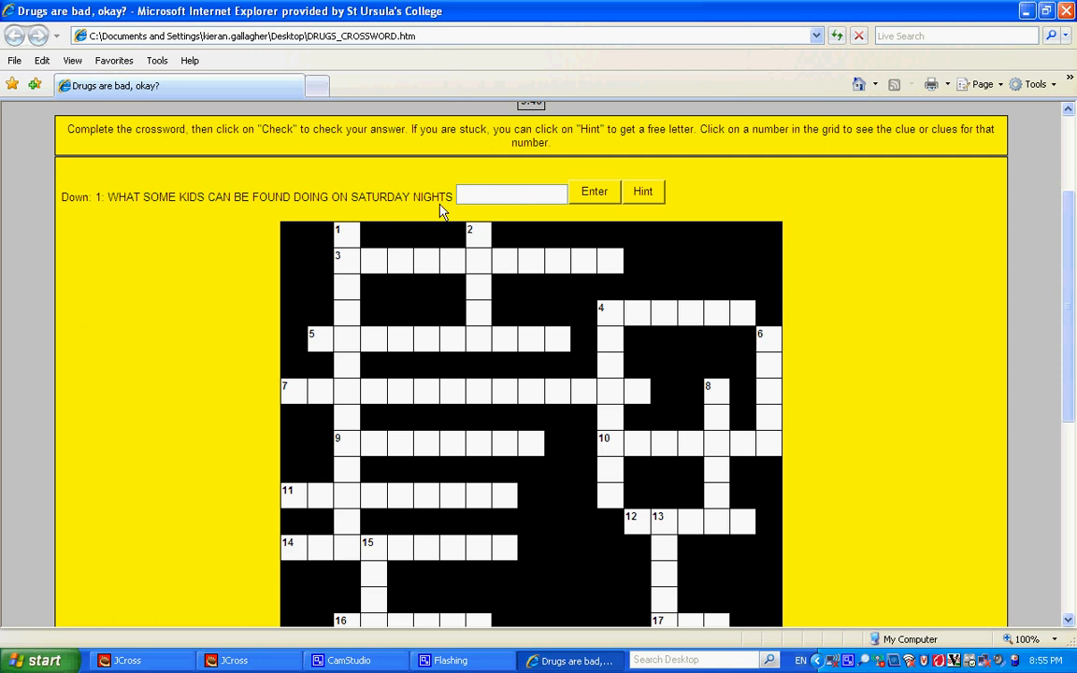
{"action": "left_click", "coordinate": [662, 198]}
{"action": "type", "text": "ingedrinking"}
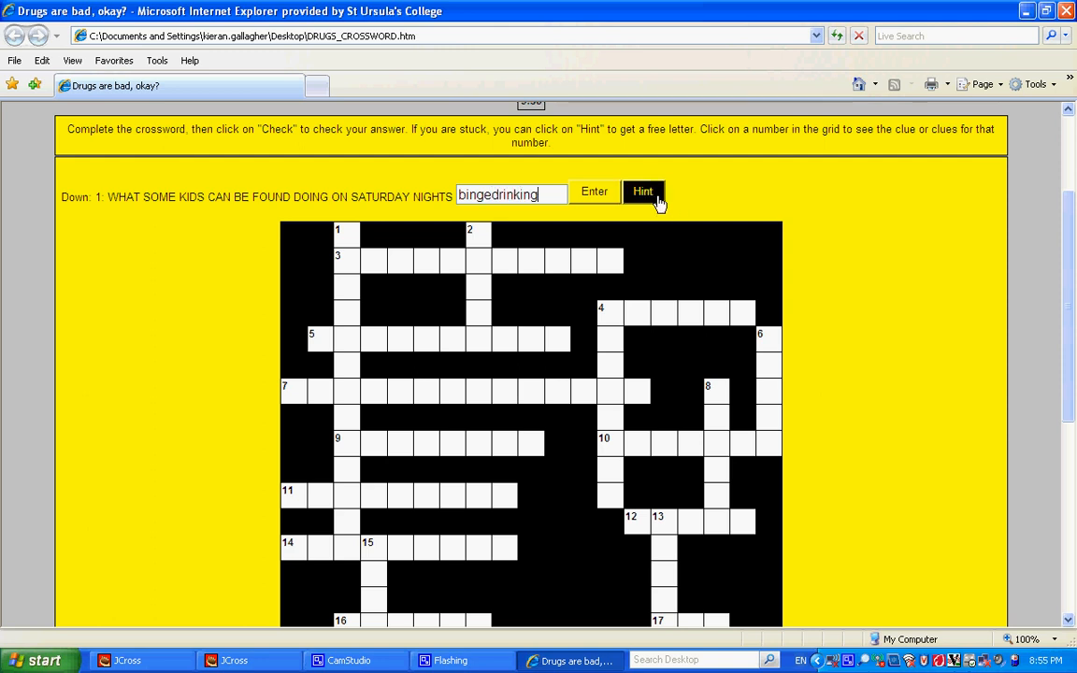
{"action": "left_click", "coordinate": [603, 201]}
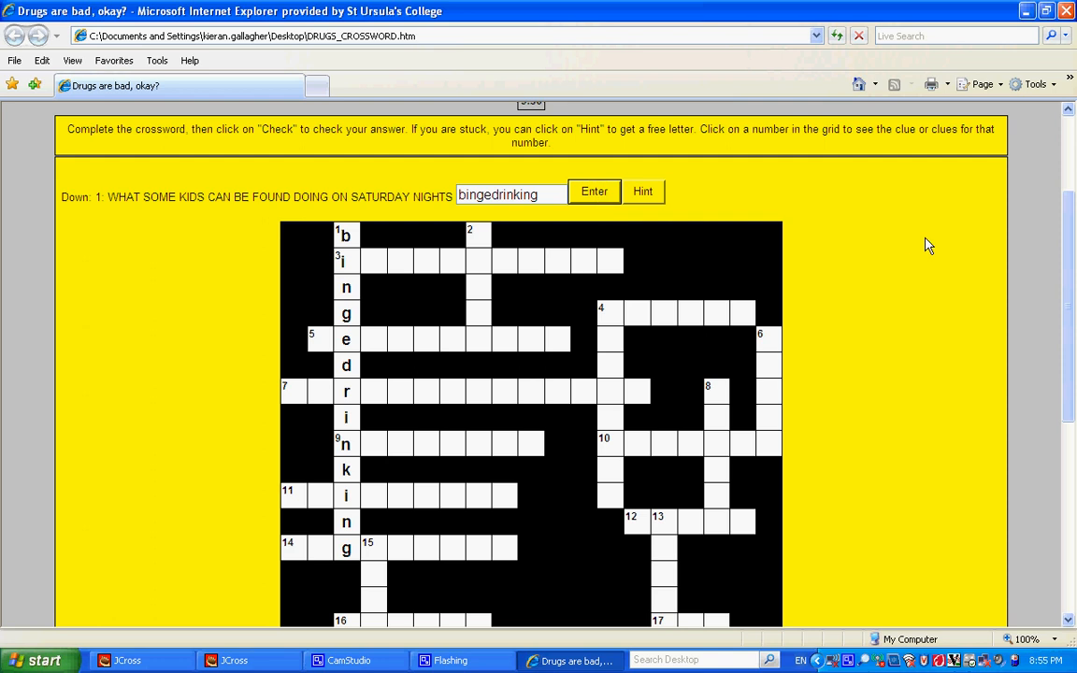
{"action": "left_click_drag", "start_coordinate": [1066, 231], "coordinate": [1050, 439]}
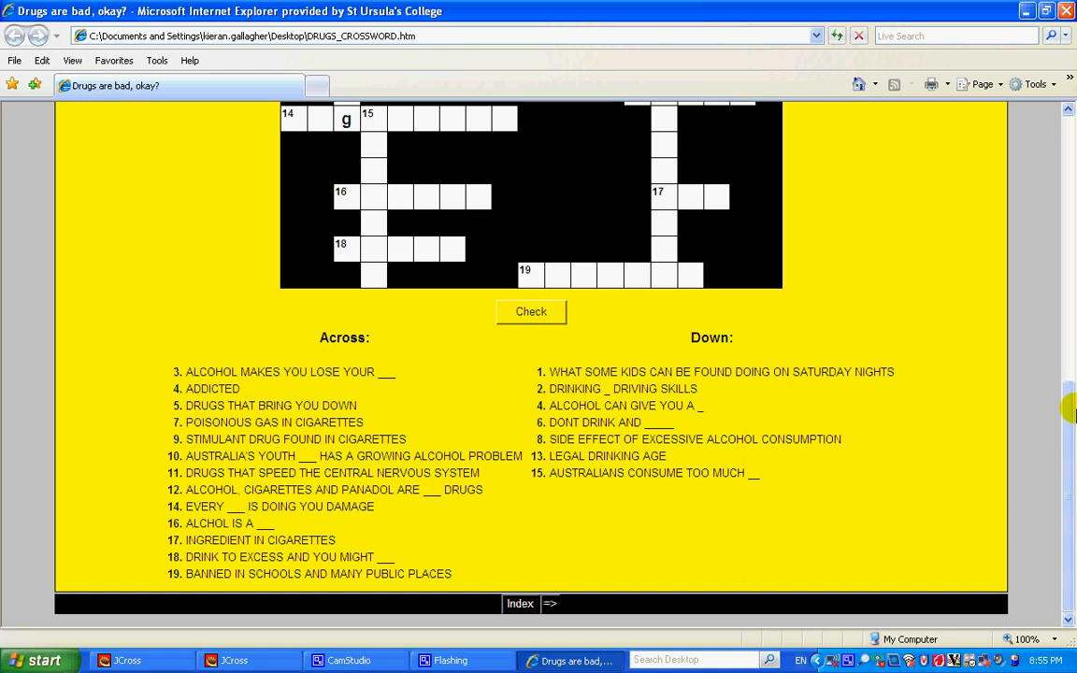
Request a free hint letter for 2 Down in the exercise, return to the page heading and timer, and close the browser
{"action": "left_click_drag", "start_coordinate": [1063, 428], "coordinate": [1067, 240]}
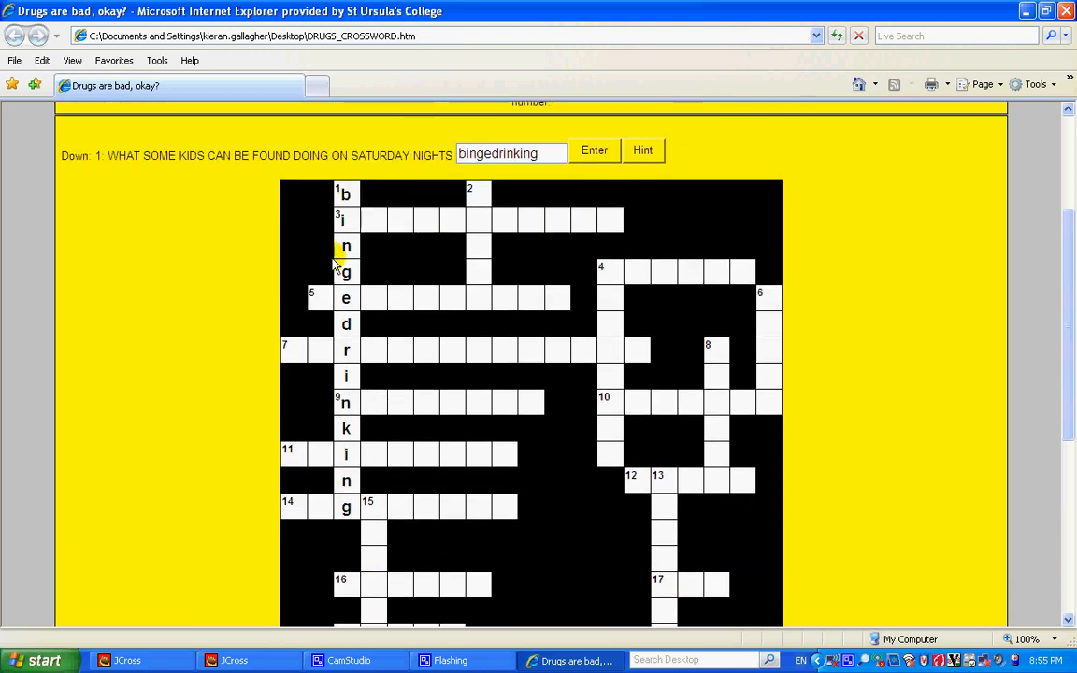
{"action": "left_click", "coordinate": [635, 159]}
{"action": "left_click", "coordinate": [475, 189]}
{"action": "left_click", "coordinate": [411, 157]}
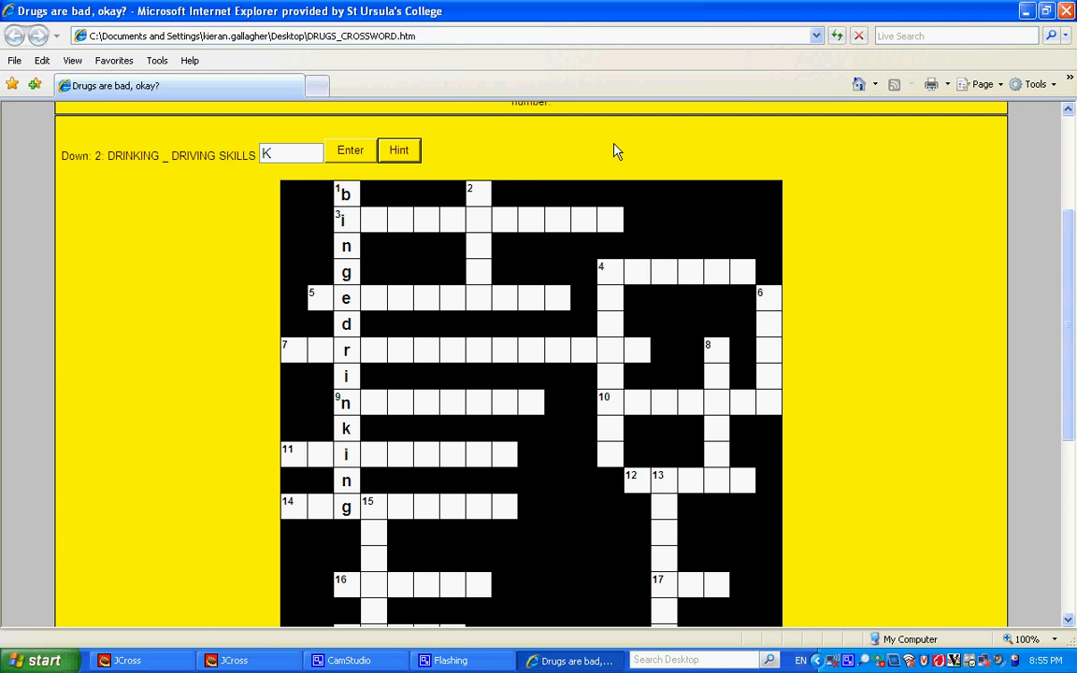
{"action": "left_click_drag", "start_coordinate": [1068, 241], "coordinate": [1068, 142]}
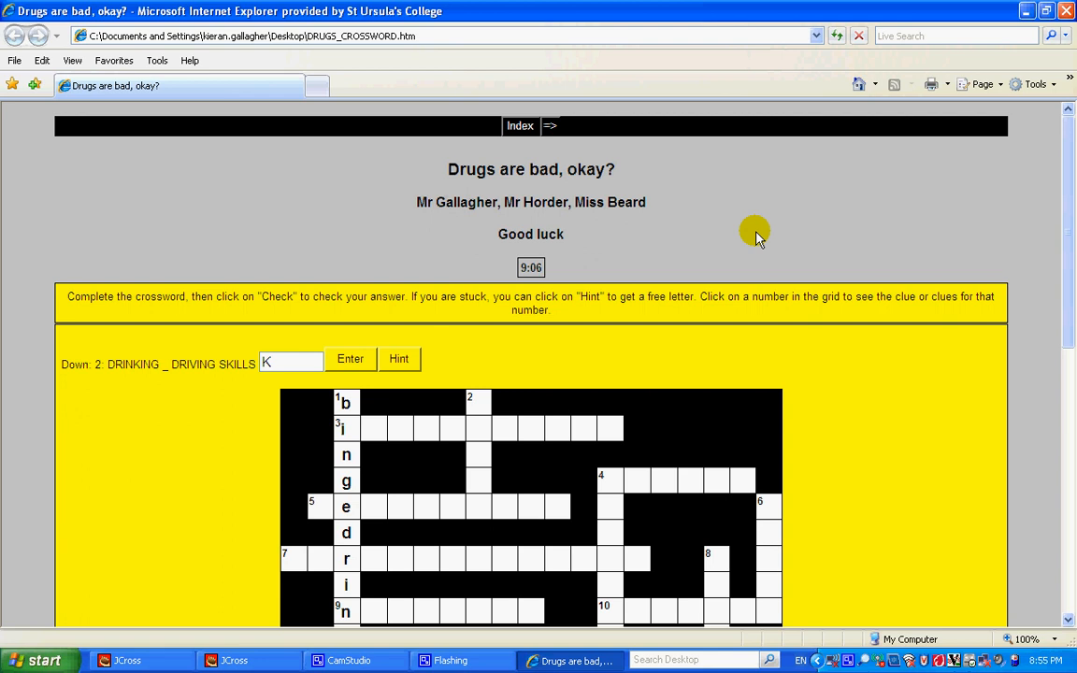
{"action": "left_click", "coordinate": [1065, 11]}
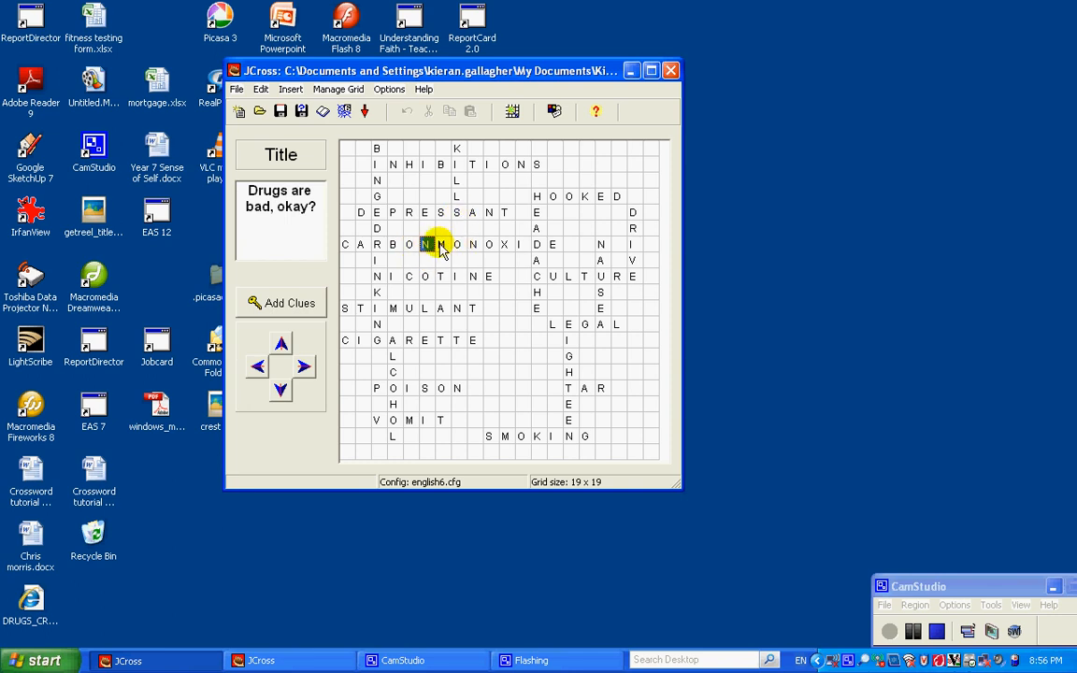
View the Other settings in the JCross output configuration and close the configuration window
{"action": "left_click", "coordinate": [554, 112]}
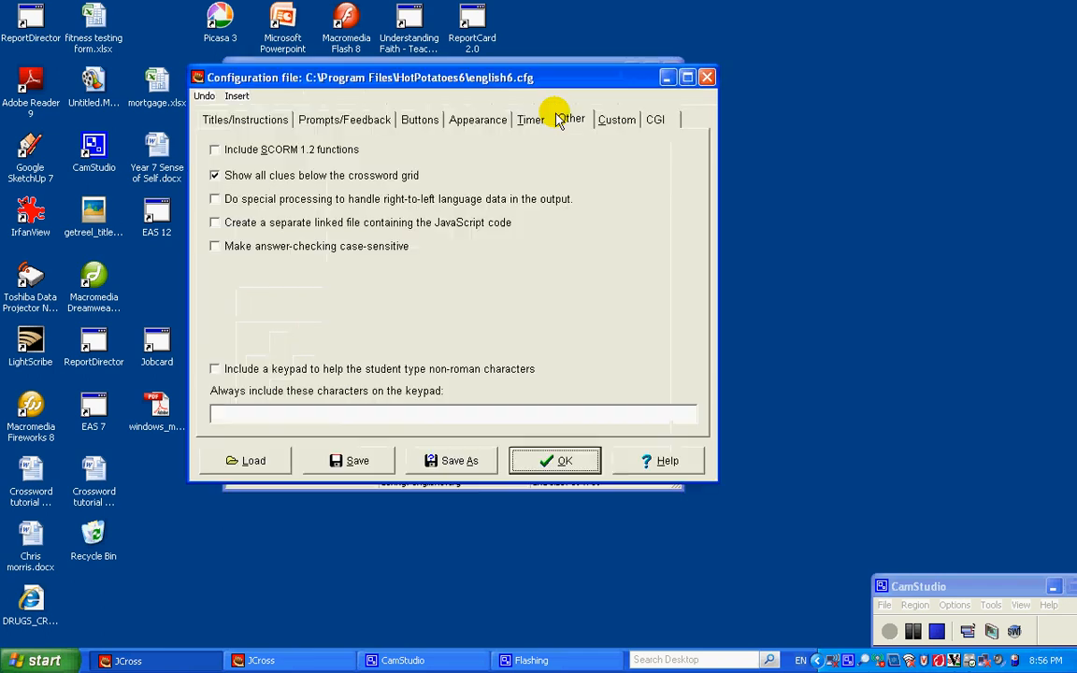
{"action": "left_click", "coordinate": [703, 81]}
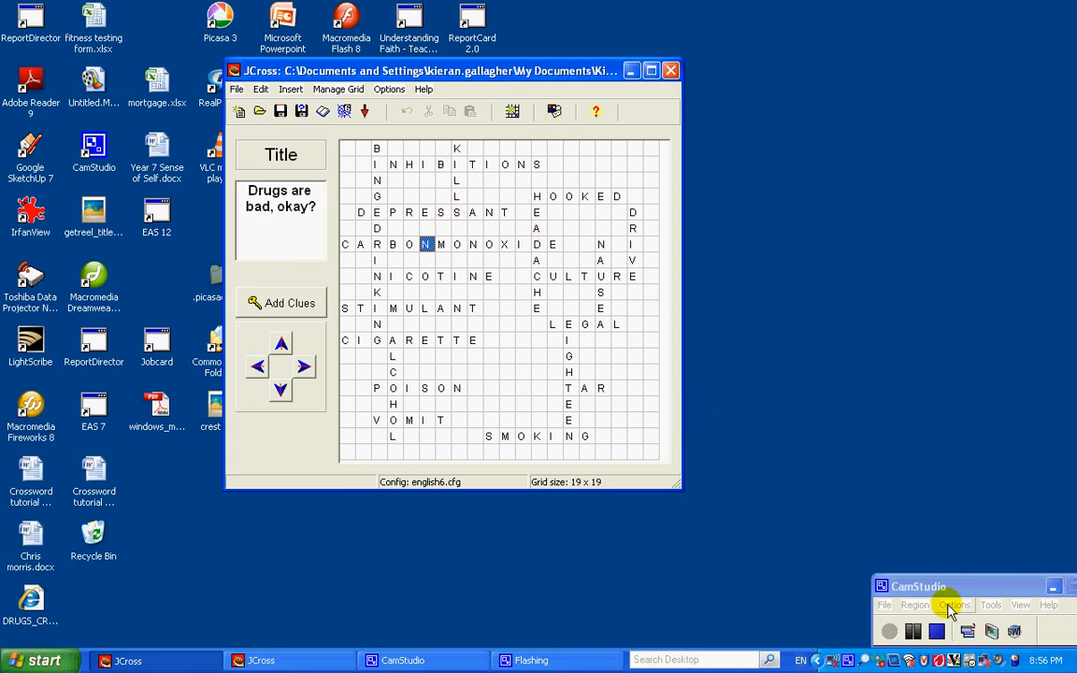
{"action": "left_click", "coordinate": [937, 632]}
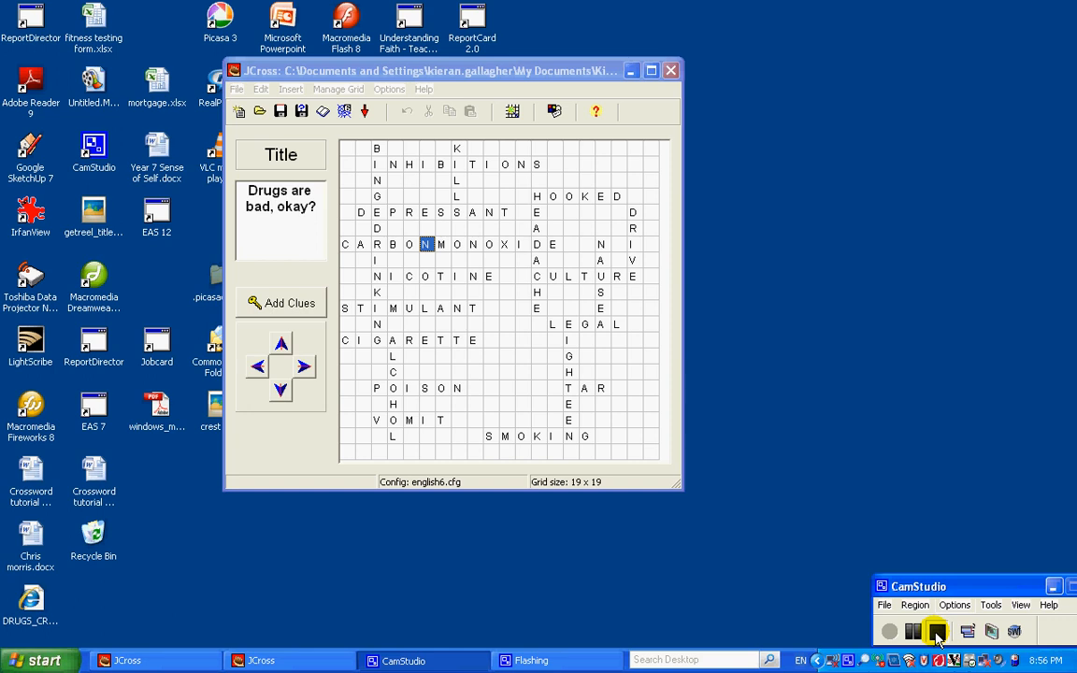